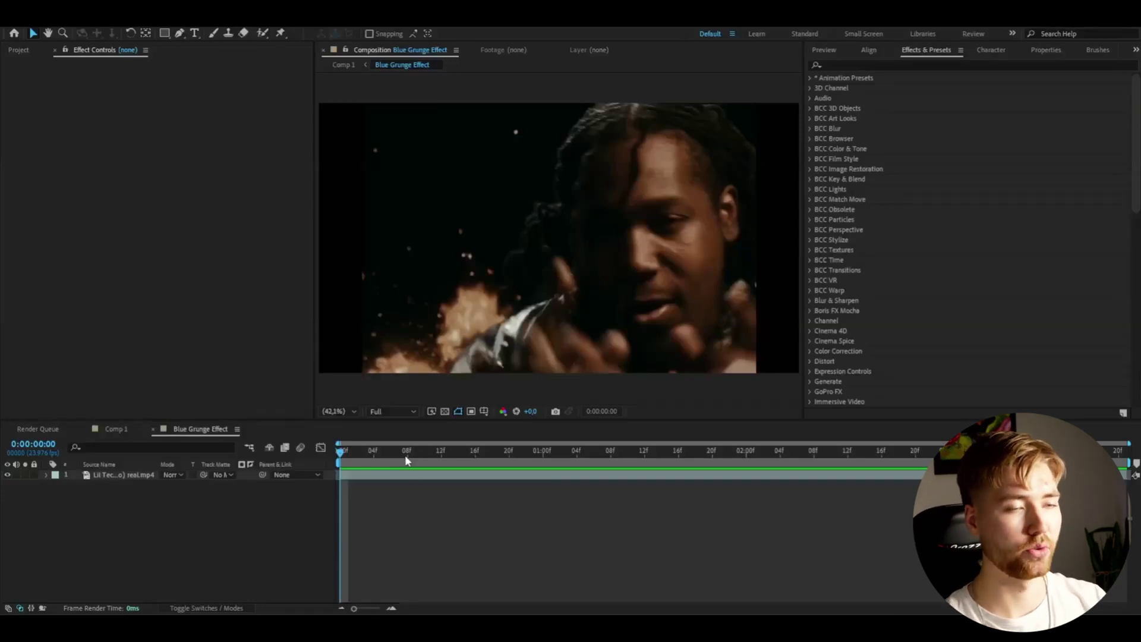
# - Play a preview of the music video clip in the Blue Grunge Effect comp
pyautogui.press('space')
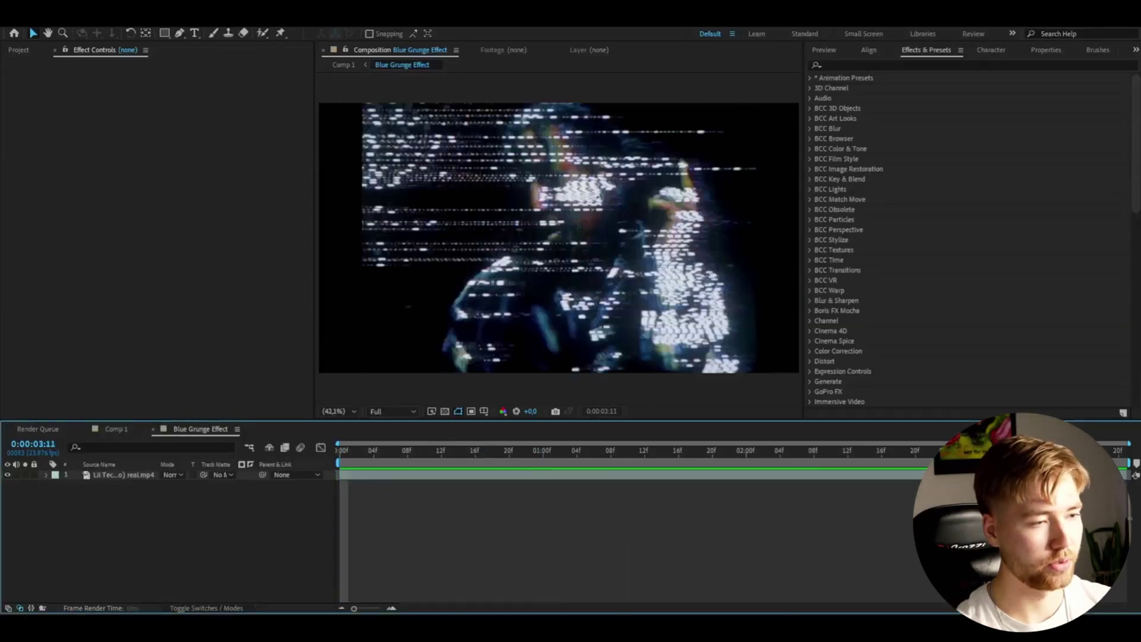
# - Stop the preview and switch the adjustment layer's Curves channel to Blue
pyautogui.press('space')
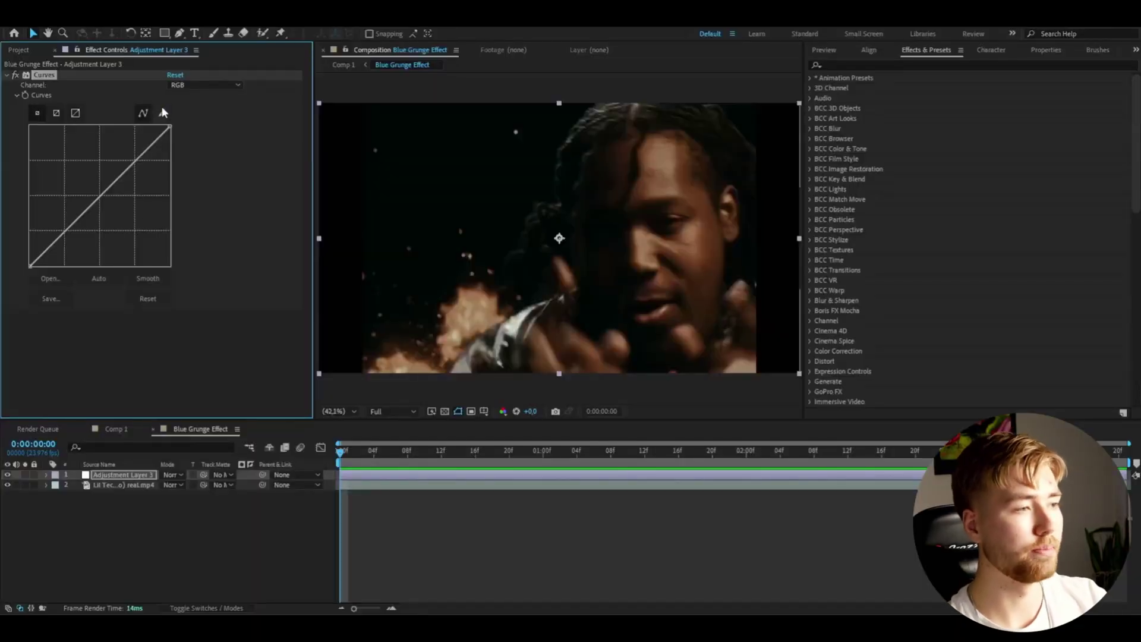
pyautogui.click(186, 86)
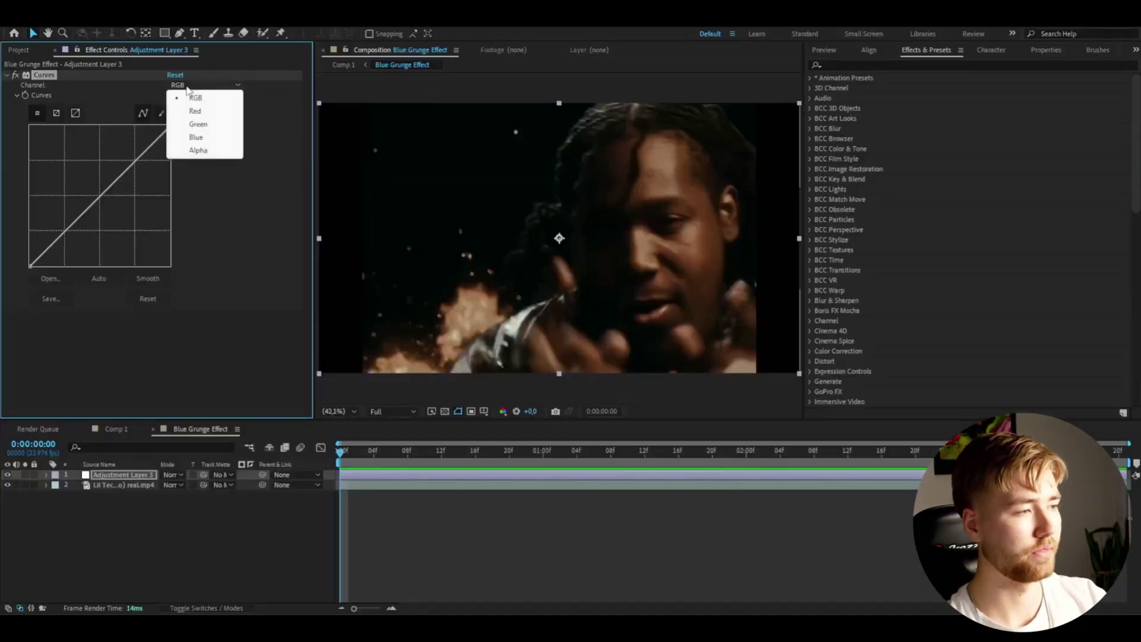
pyautogui.click(196, 138)
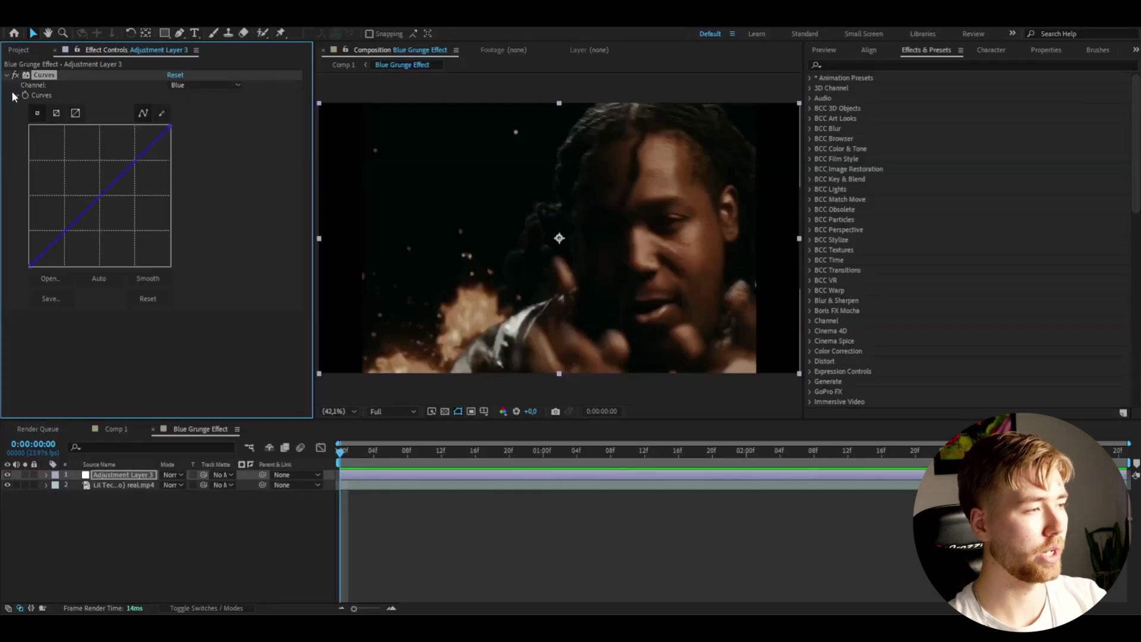
pyautogui.click(200, 86)
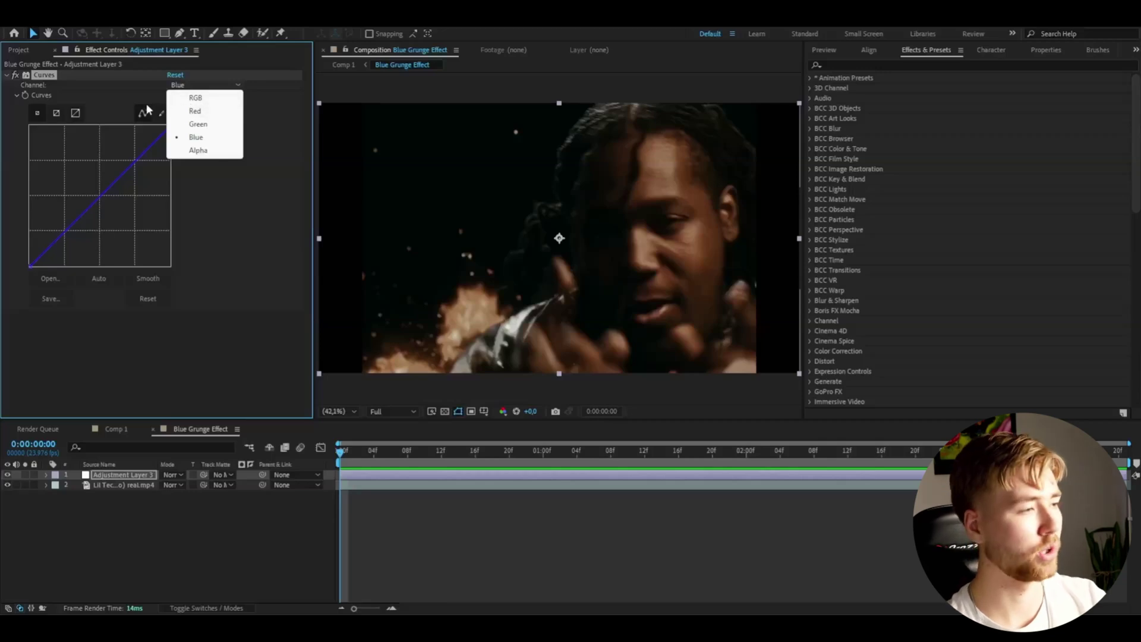
pyautogui.click(109, 94)
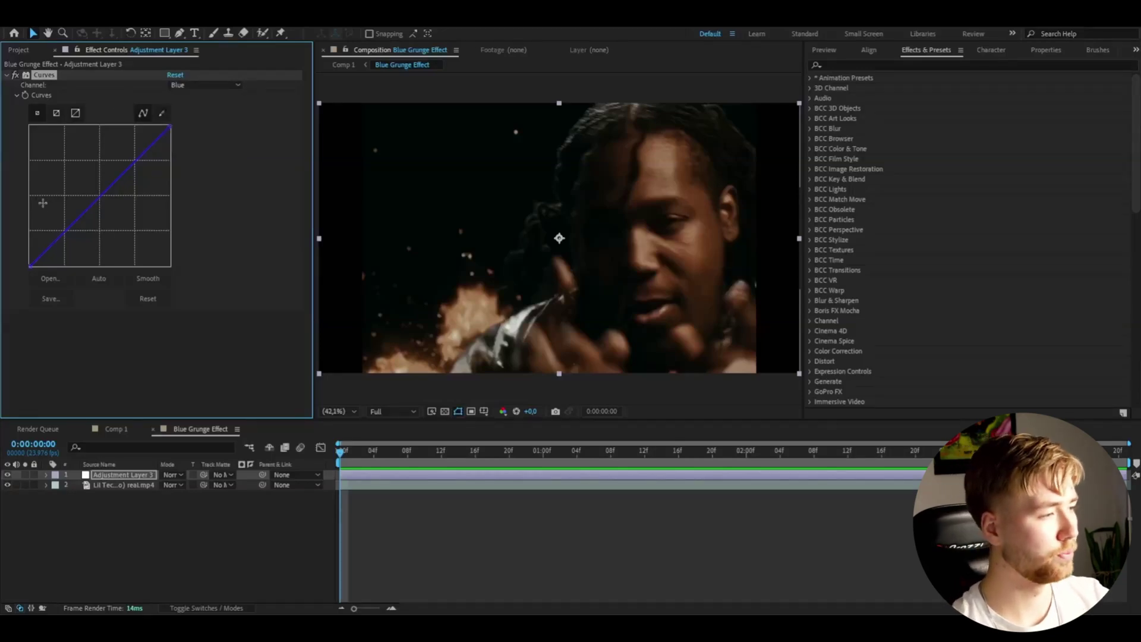
# - Drag the Blue curve into two steep spikes, toggling Curves off and on to compare
pyautogui.moveTo(71, 225); pyautogui.dragTo(133, 264)
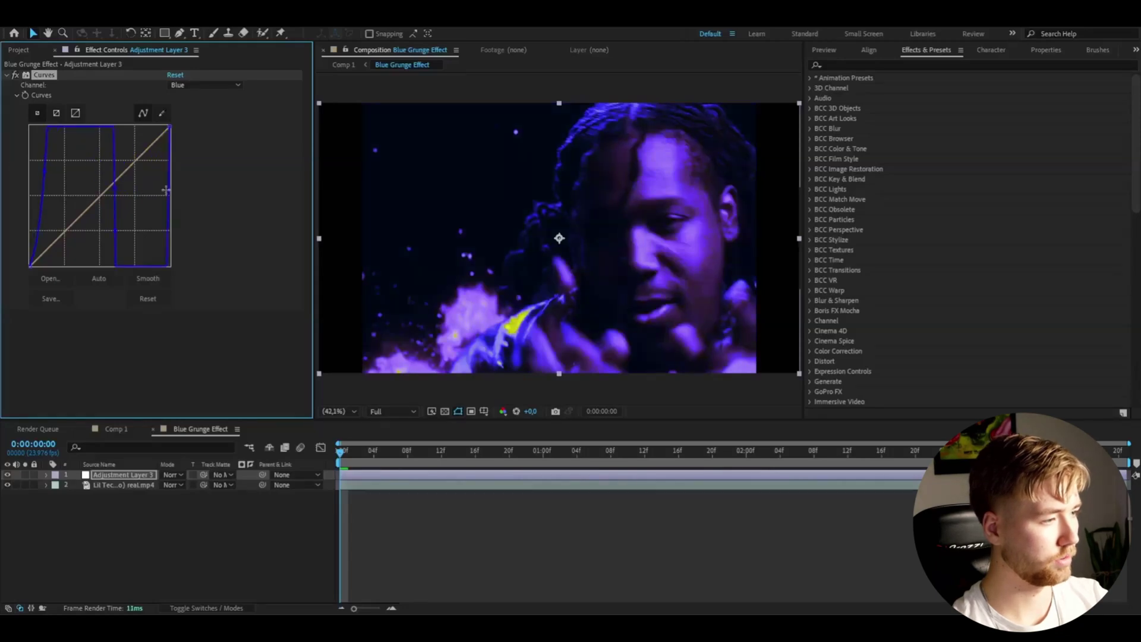
pyautogui.moveTo(166, 190); pyautogui.dragTo(133, 190)
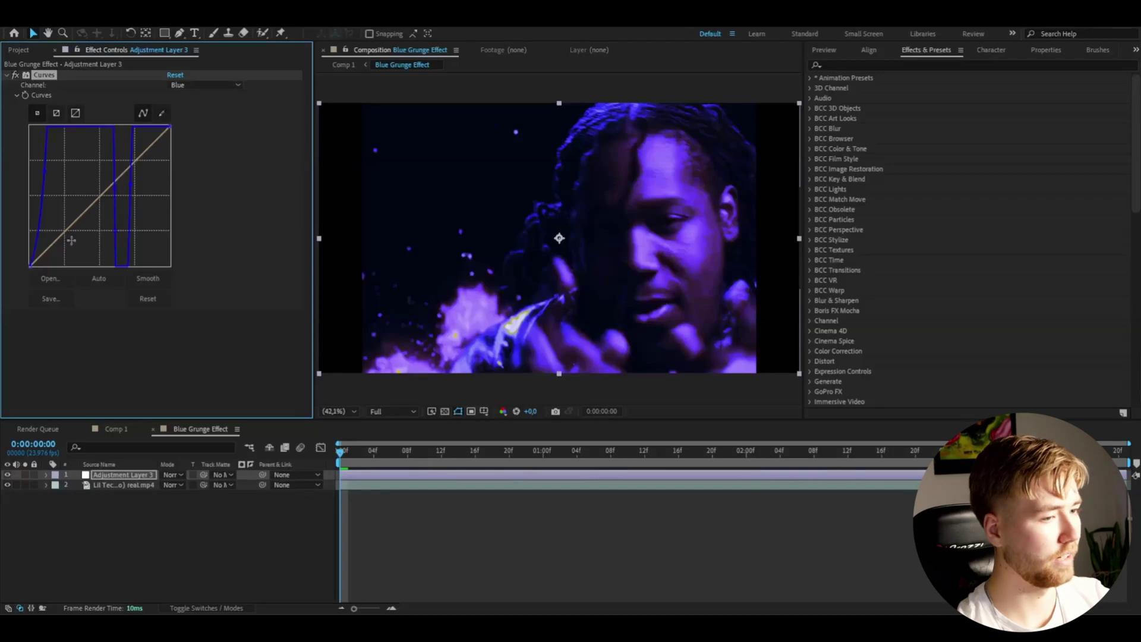
pyautogui.click(15, 76)
pyautogui.click(15, 75)
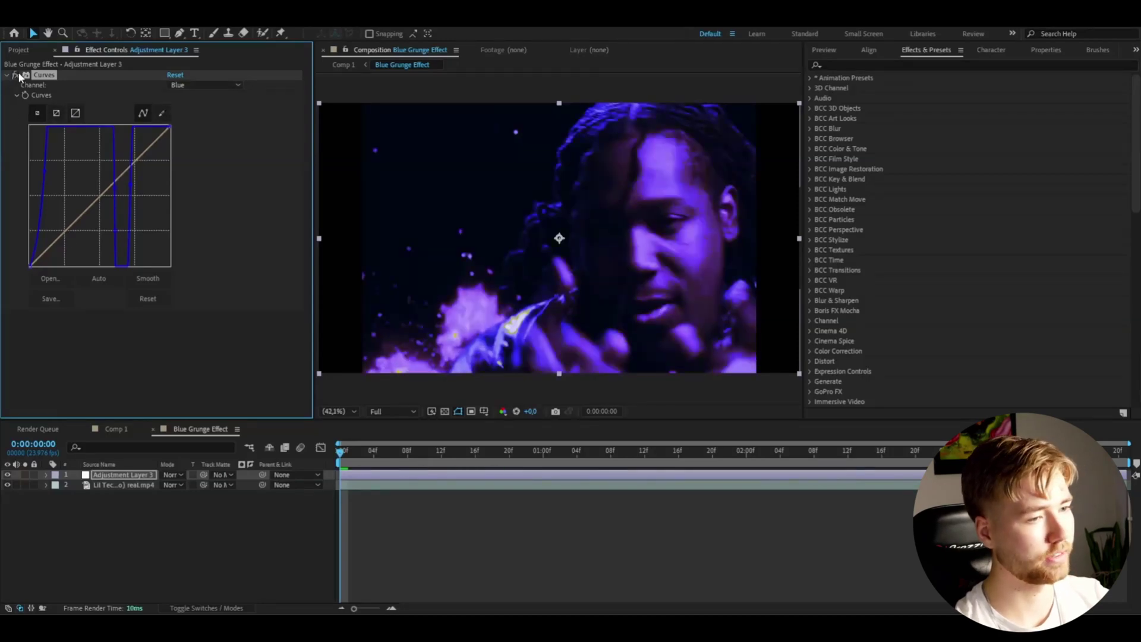
pyautogui.press(',')
pyautogui.press(',')
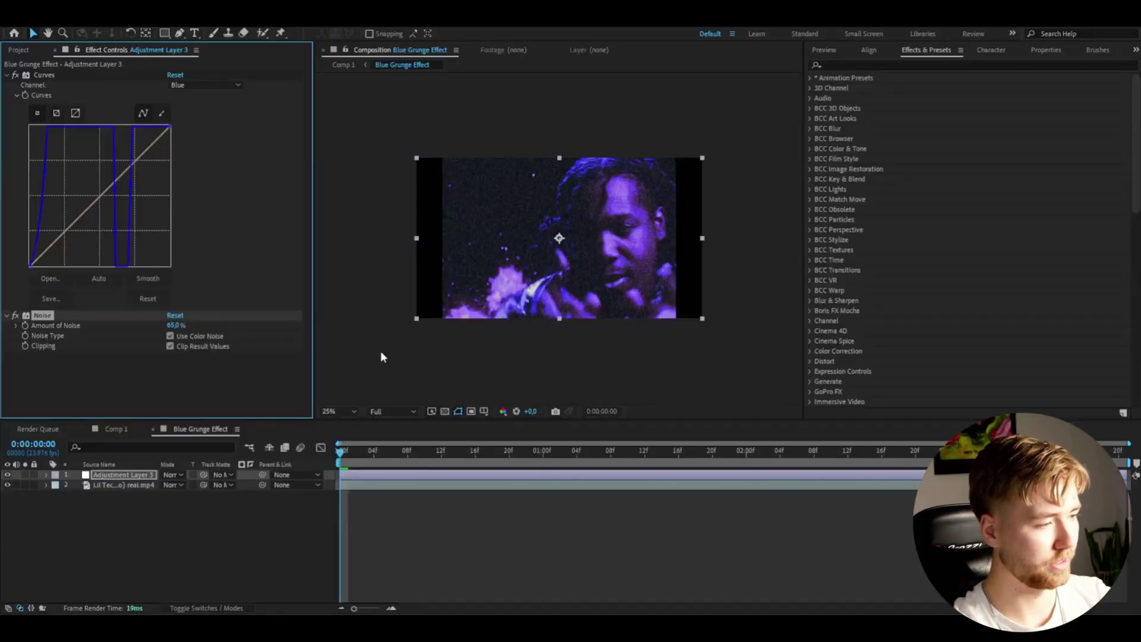
# - Zoom the viewer to 50%, scrub to around 01:04, and reselect the adjustment layer
pyautogui.press('.')
pyautogui.press(',')
pyautogui.press('.')
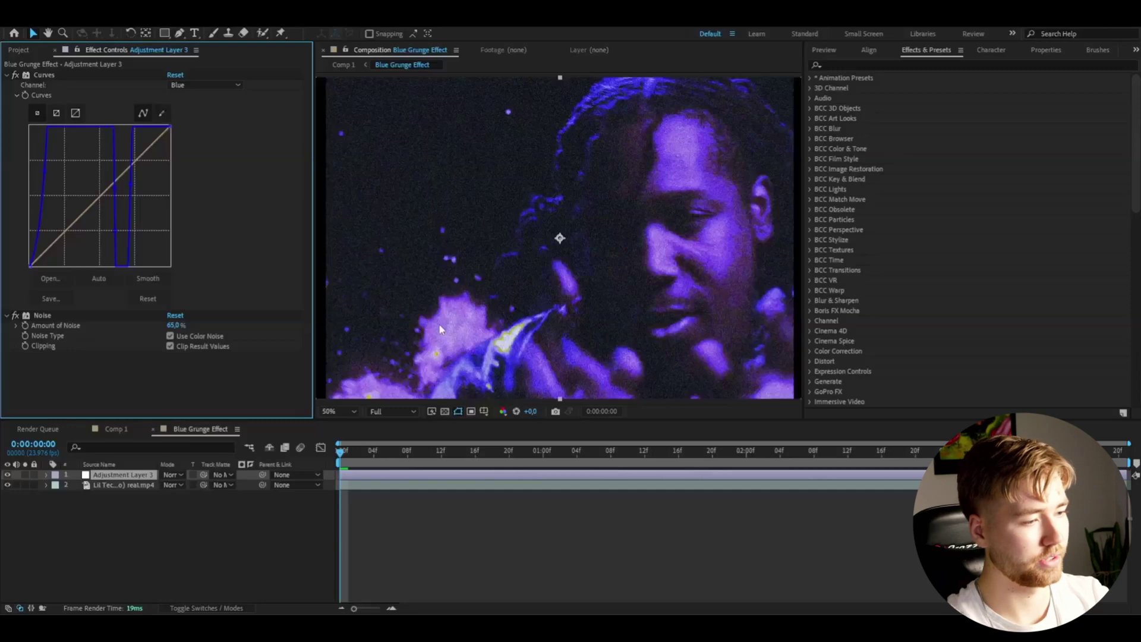
pyautogui.moveTo(416, 450); pyautogui.dragTo(580, 458)
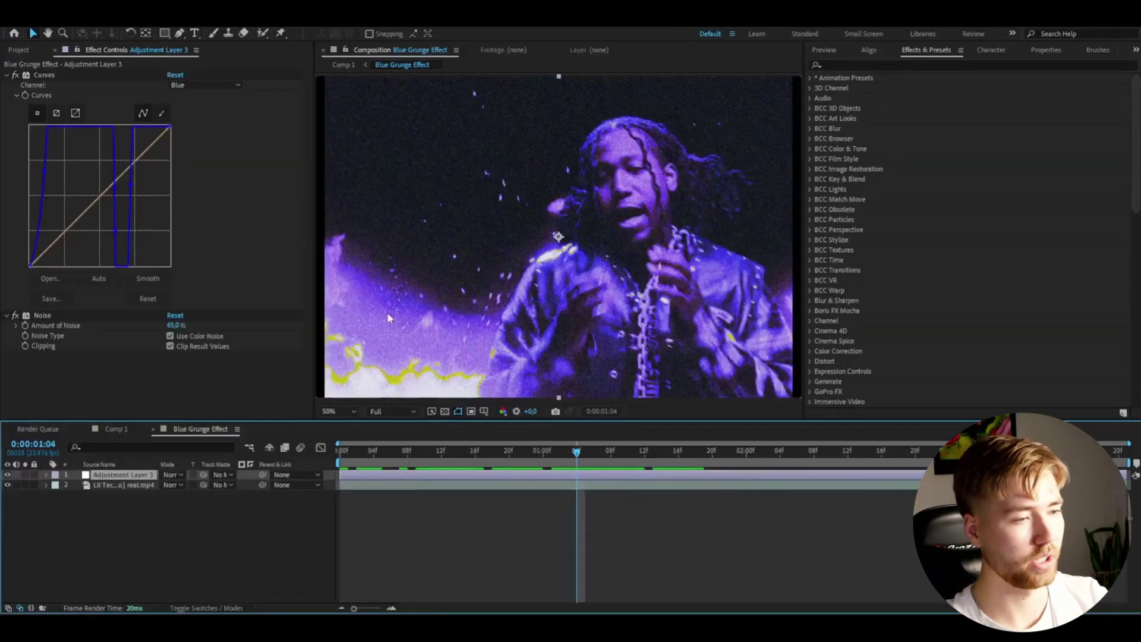
pyautogui.click(240, 358)
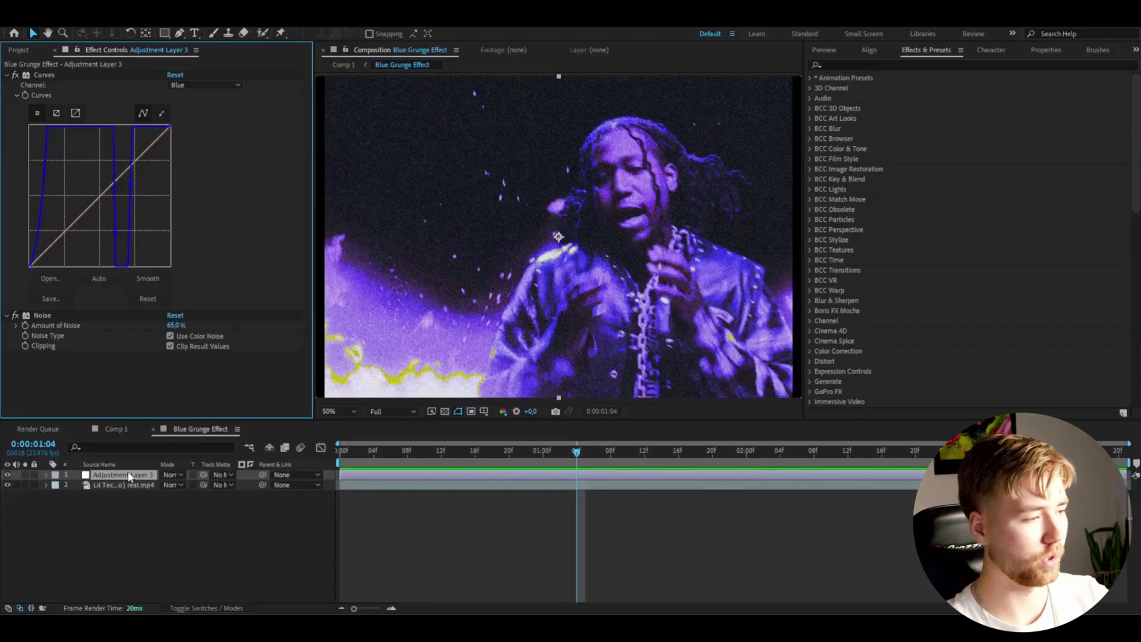
pyautogui.click(129, 477)
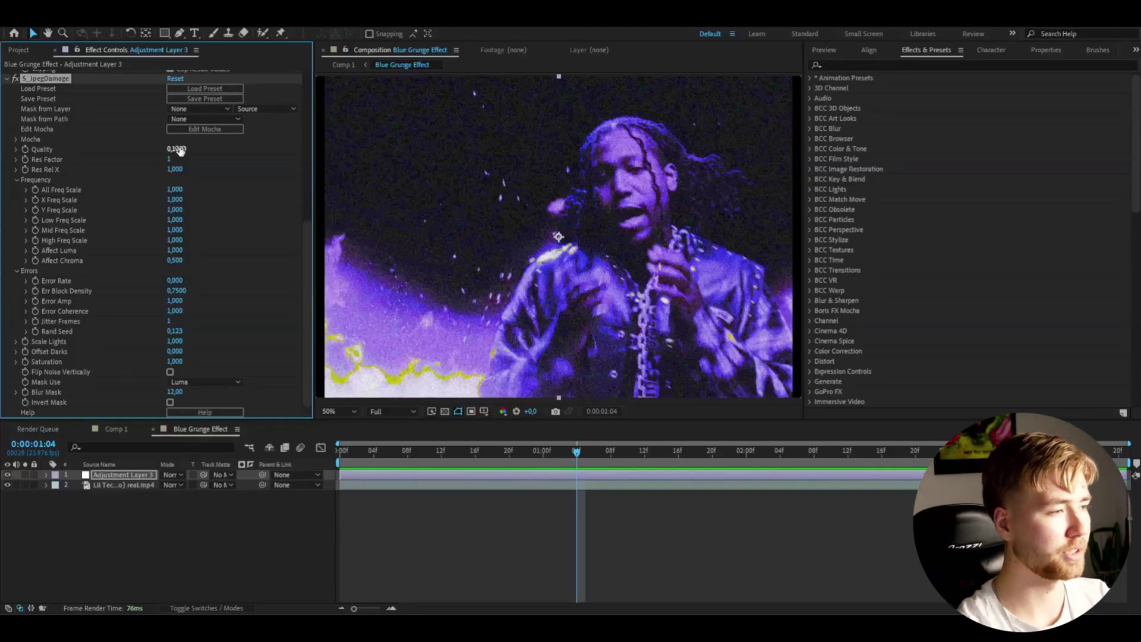
# - Set S_JpegDamage Quality to 0,25 and Res Factor to 2
pyautogui.click(177, 149)
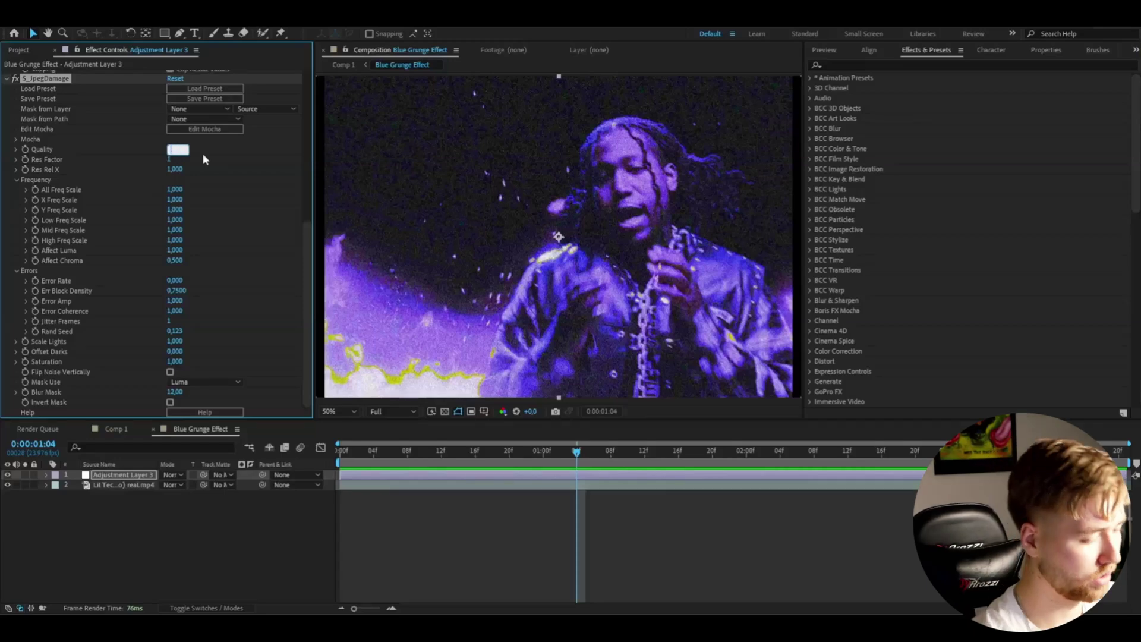
pyautogui.write('0,25')
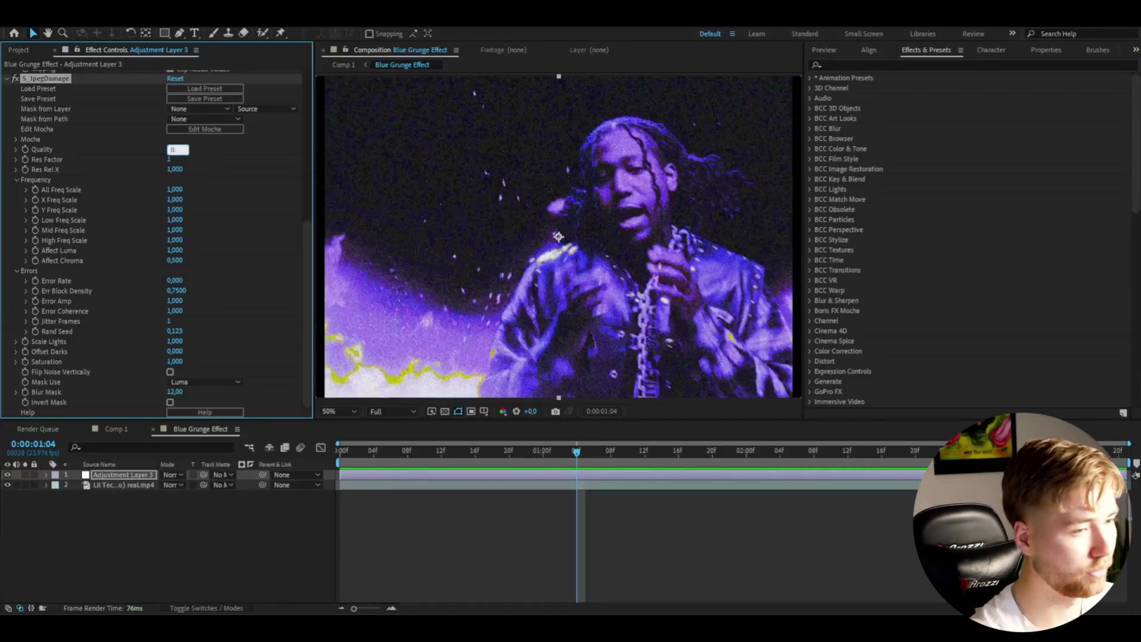
pyautogui.press('Return')
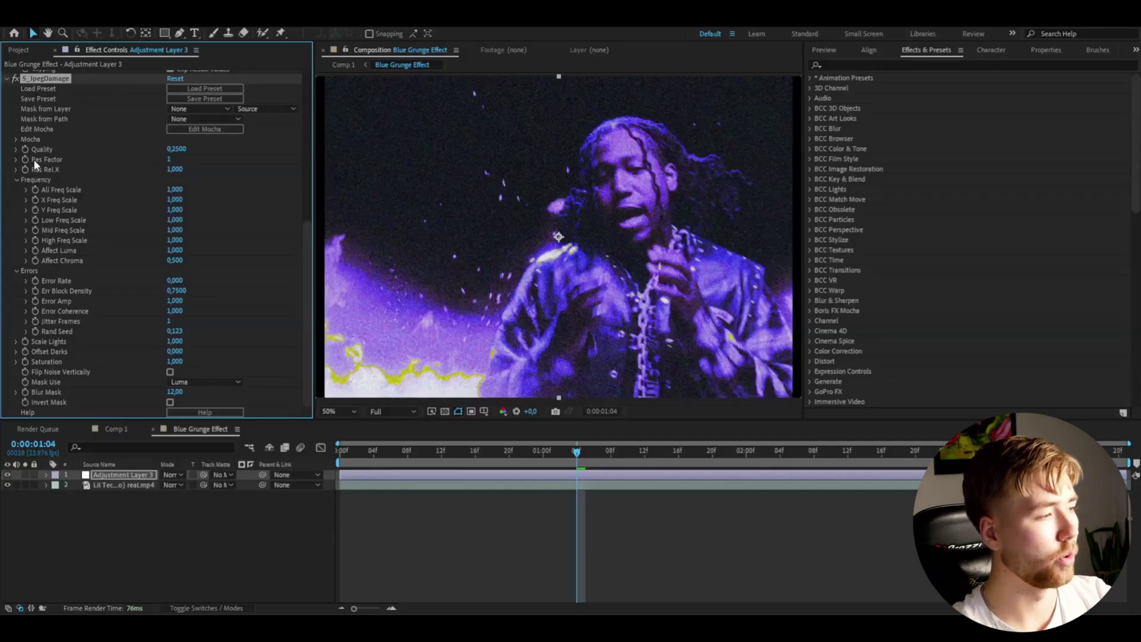
pyautogui.click(169, 160)
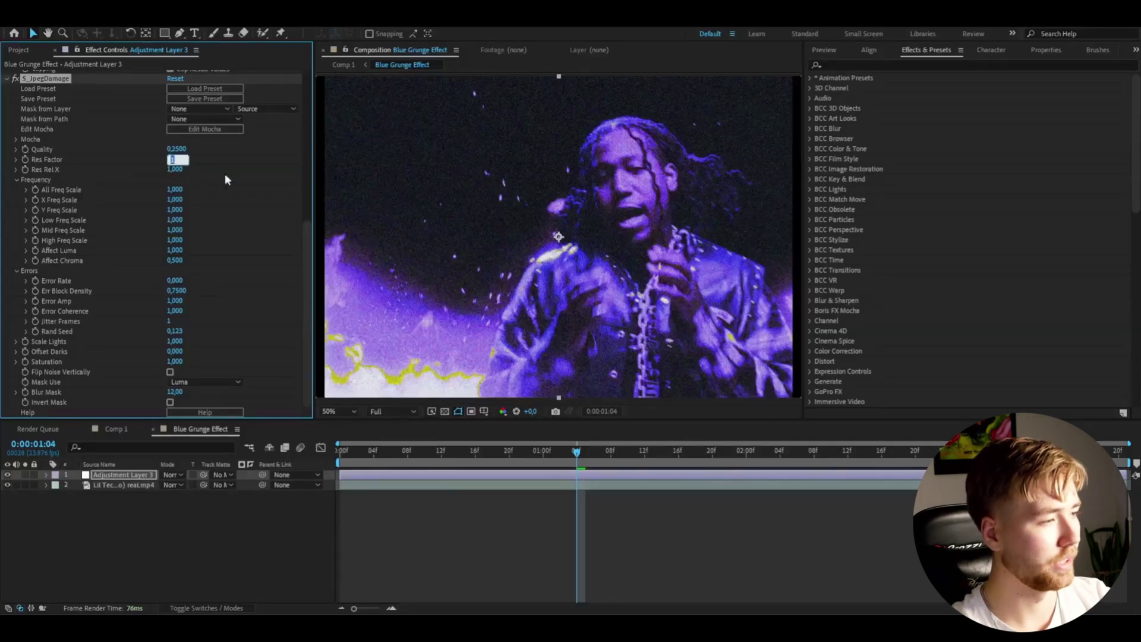
pyautogui.write('2')
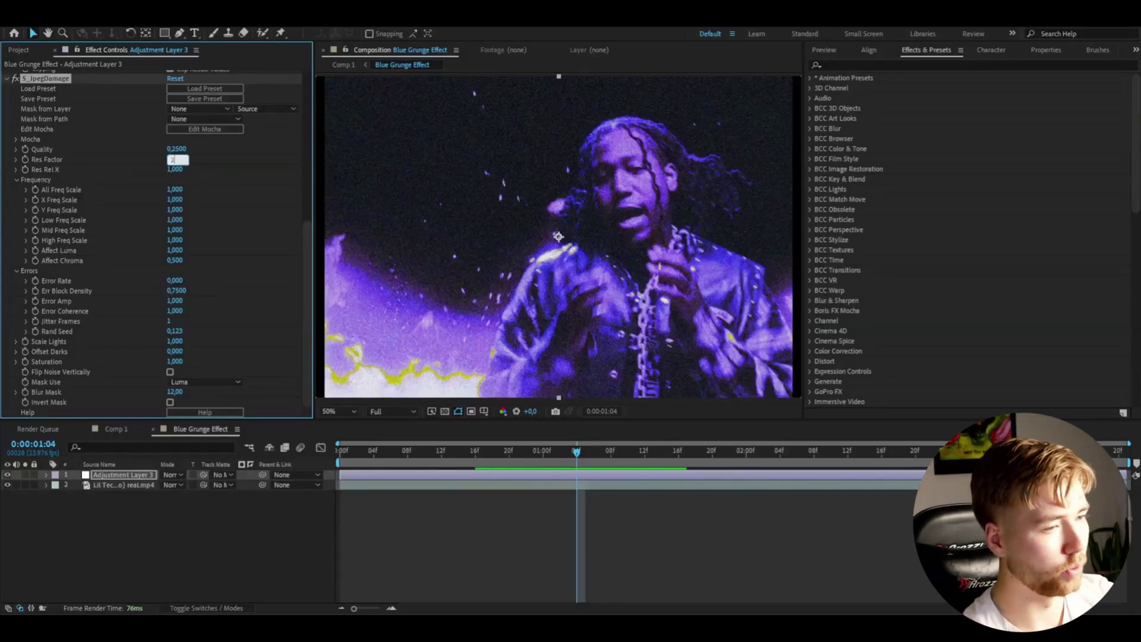
pyautogui.press('Return')
# - Preview the clip from an early frame with the new effects
pyautogui.click(414, 464)
pyautogui.press('space')
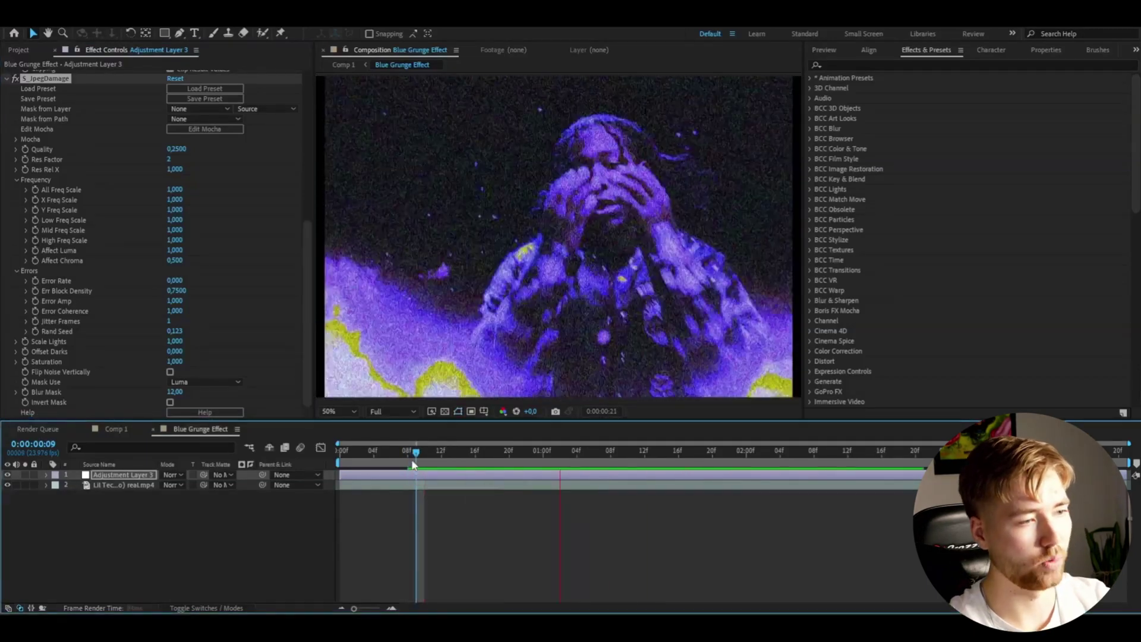
pyautogui.press('space')
pyautogui.press('space')
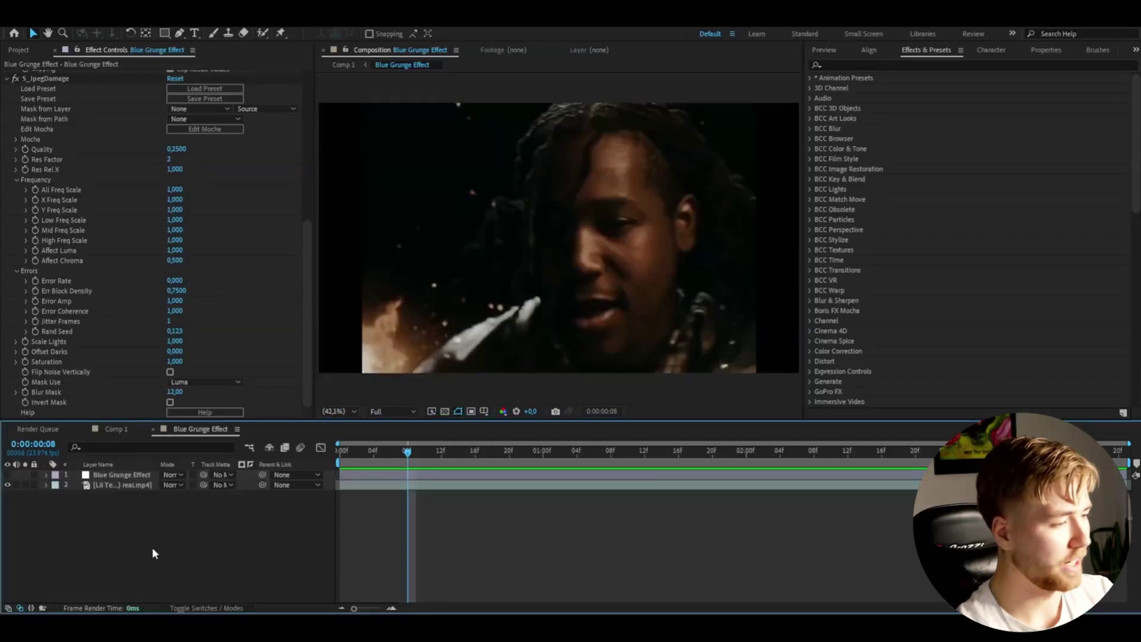
# - Add an empty adjustment layer on top and reveal the footage layer's Scale
pyautogui.hotkey('ctrl', 'alt', 'y')
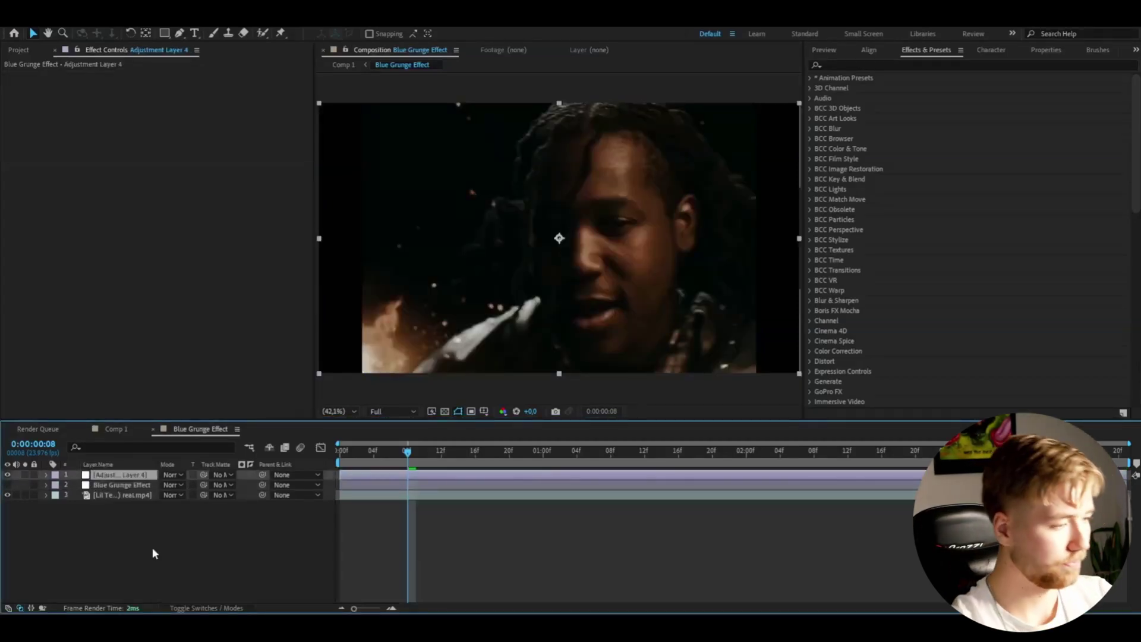
pyautogui.click(113, 495)
pyautogui.press('s')
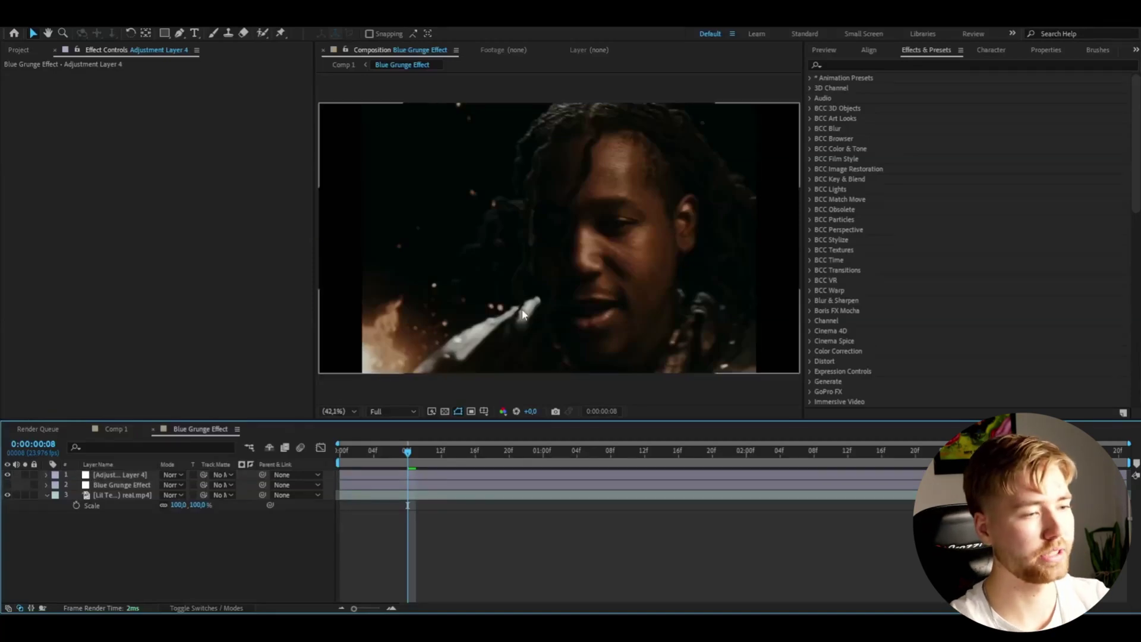
pyautogui.scroll(-2, 523, 308)
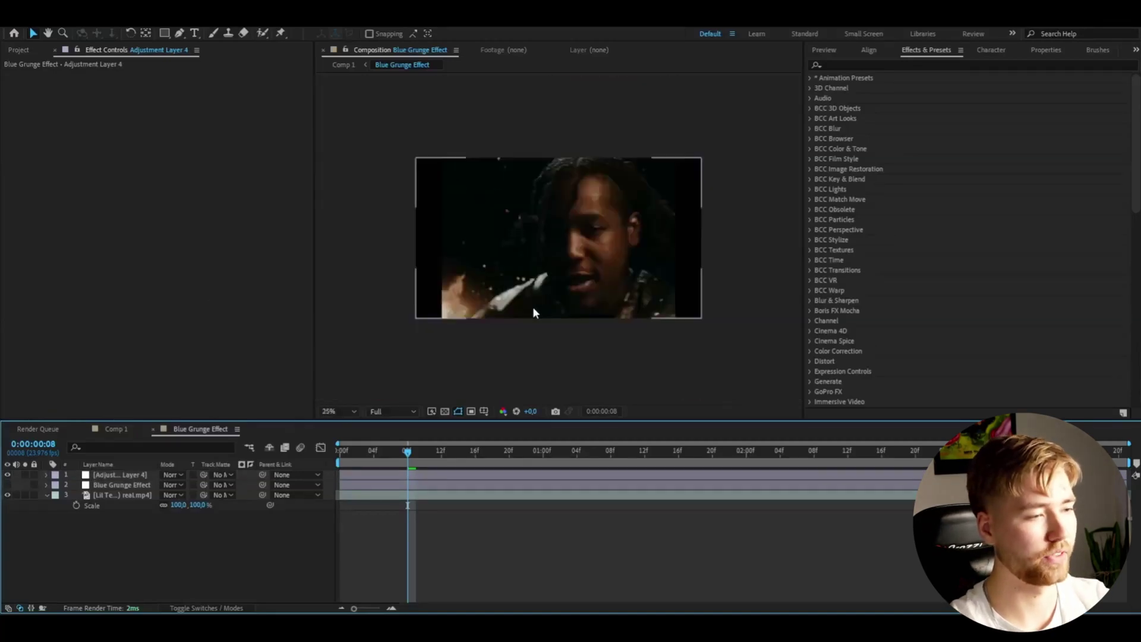
# - Fit the viewer and scale the footage up to 122%
pyautogui.click(331, 410)
pyautogui.click(347, 205)
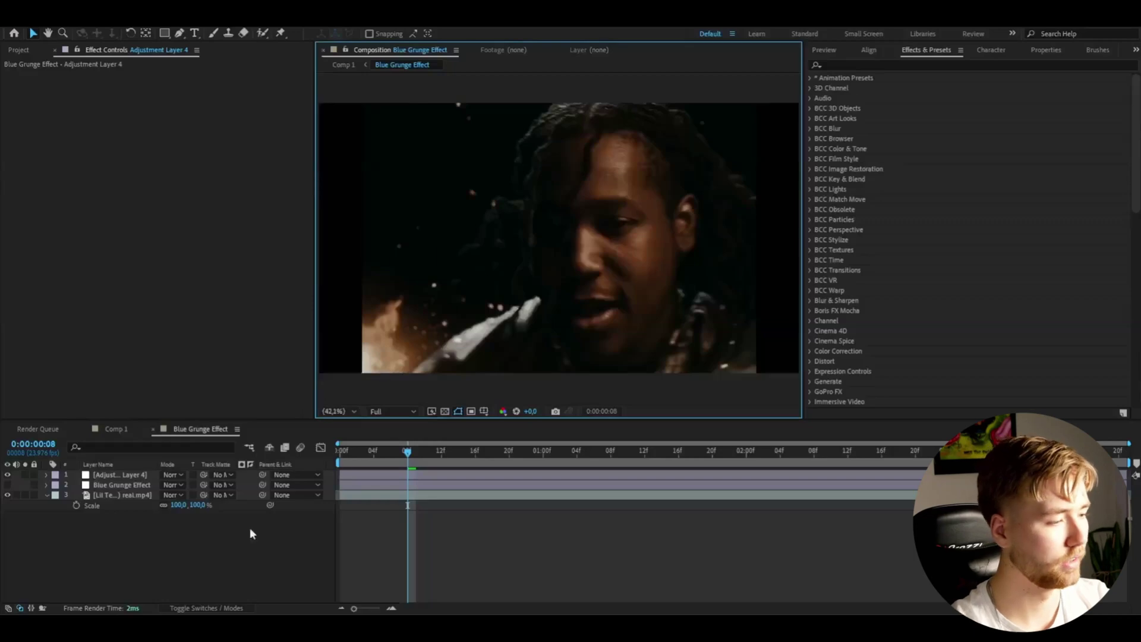
pyautogui.moveTo(178, 505); pyautogui.dragTo(205, 505)
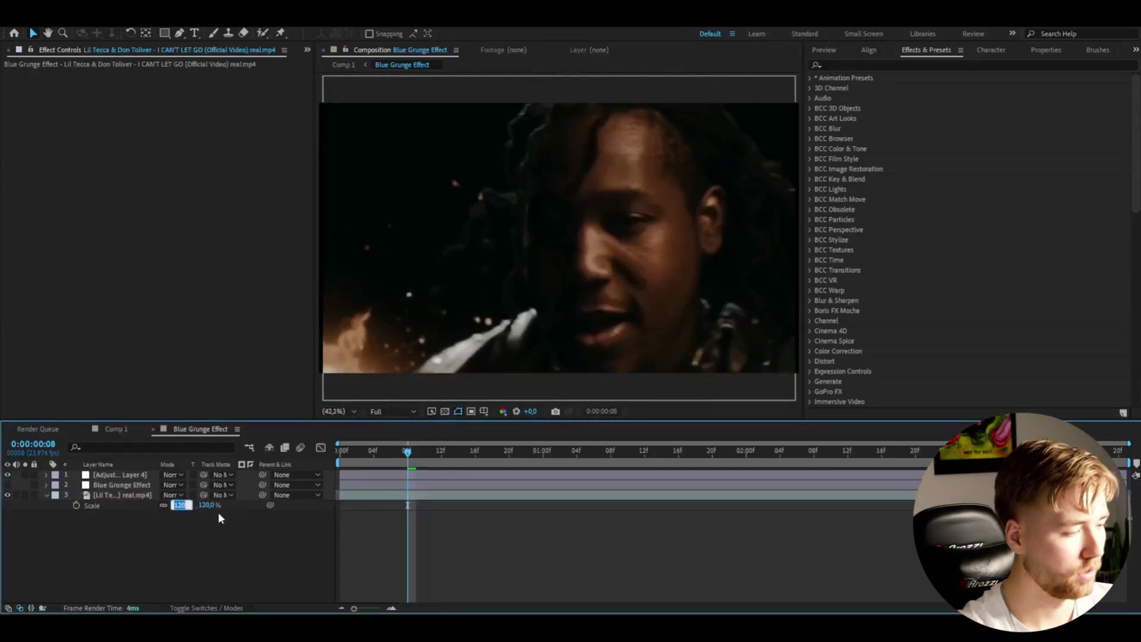
pyautogui.moveTo(178, 504); pyautogui.dragTo(219, 518)
# - Select the top adjustment layer and return to the first frame
pyautogui.click(379, 330)
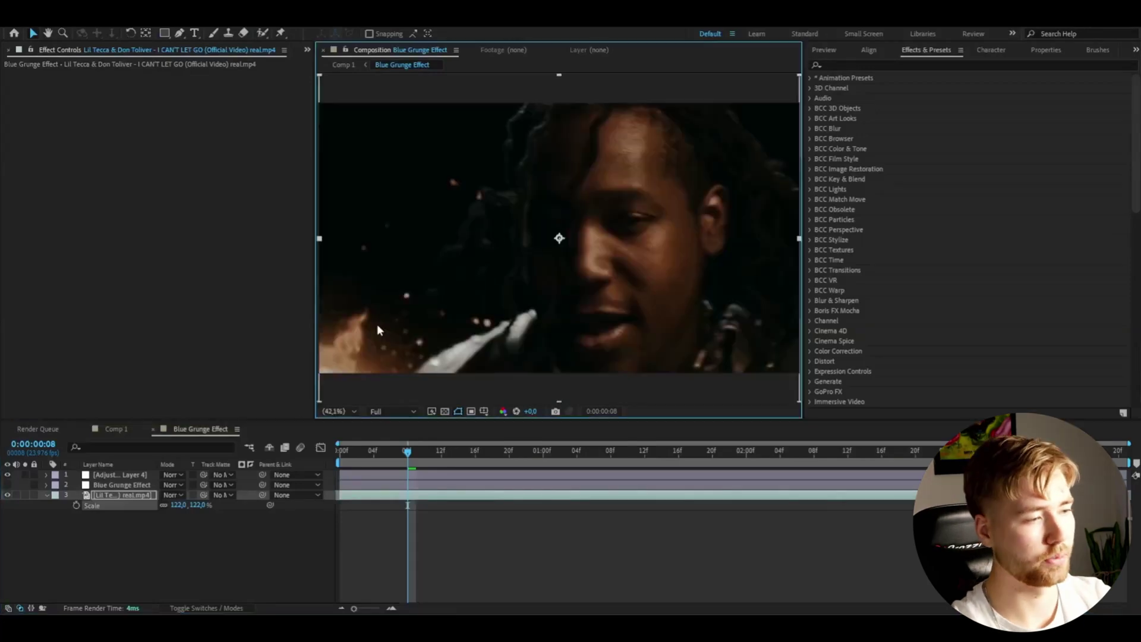
pyautogui.scroll(-2, 409, 287)
pyautogui.scroll(2, 409, 287)
pyautogui.click(119, 474)
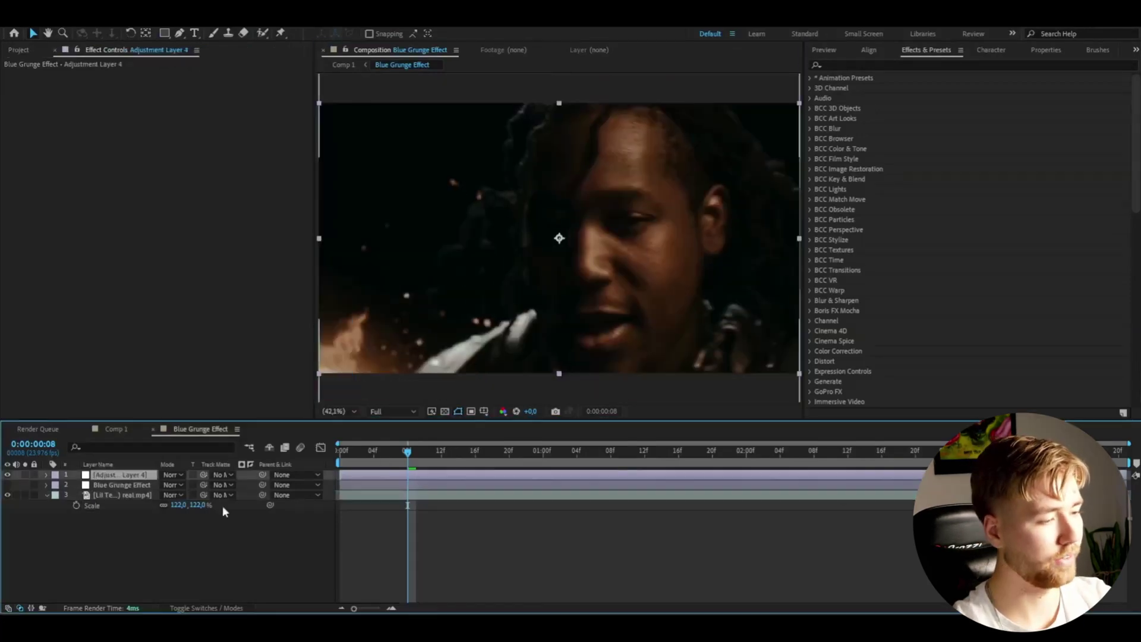
pyautogui.click(373, 452)
pyautogui.click(341, 458)
# - Apply Edgy Sapphire Grunge from User Presets > GRUNGE PRESETS to the composition
pyautogui.click(808, 79)
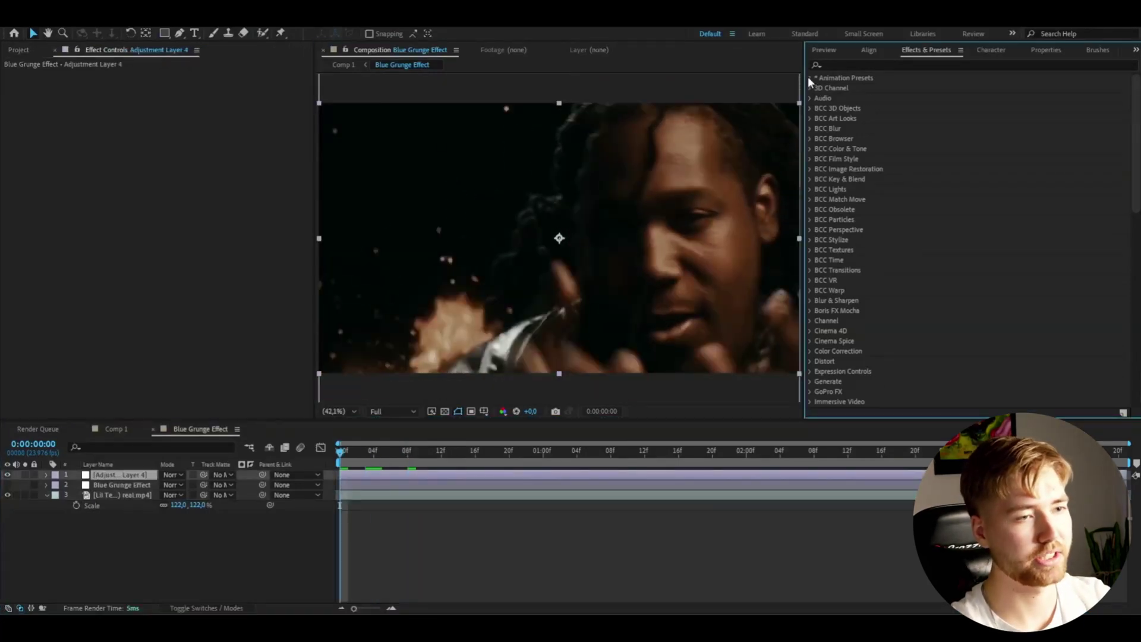
pyautogui.click(819, 98)
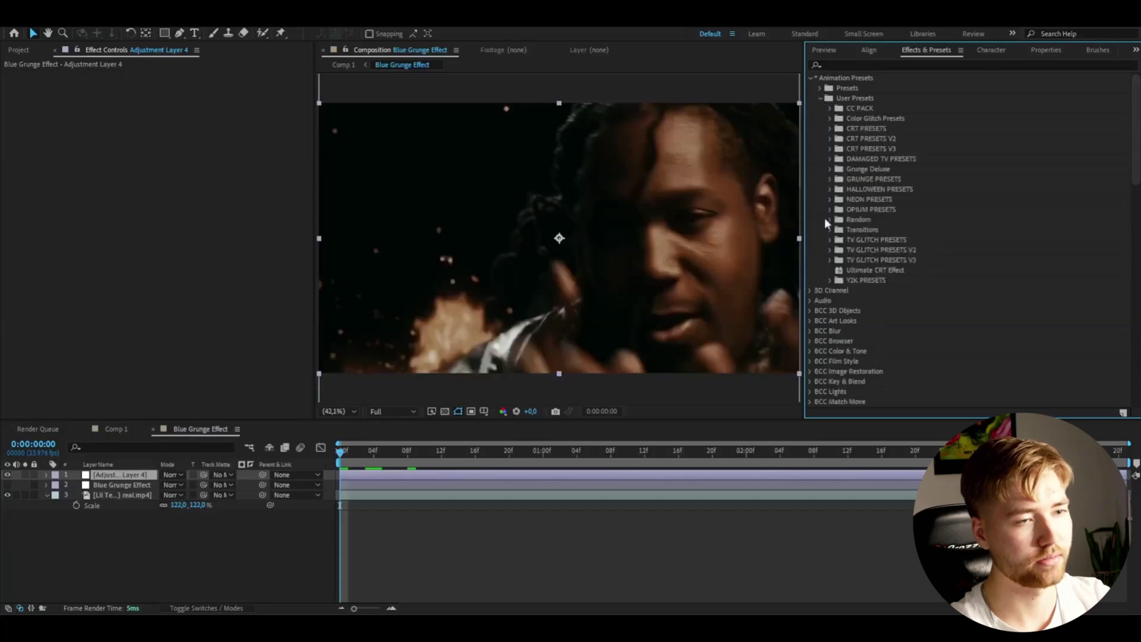
pyautogui.click(829, 179)
pyautogui.scroll(2, 906, 189)
pyautogui.click(905, 206)
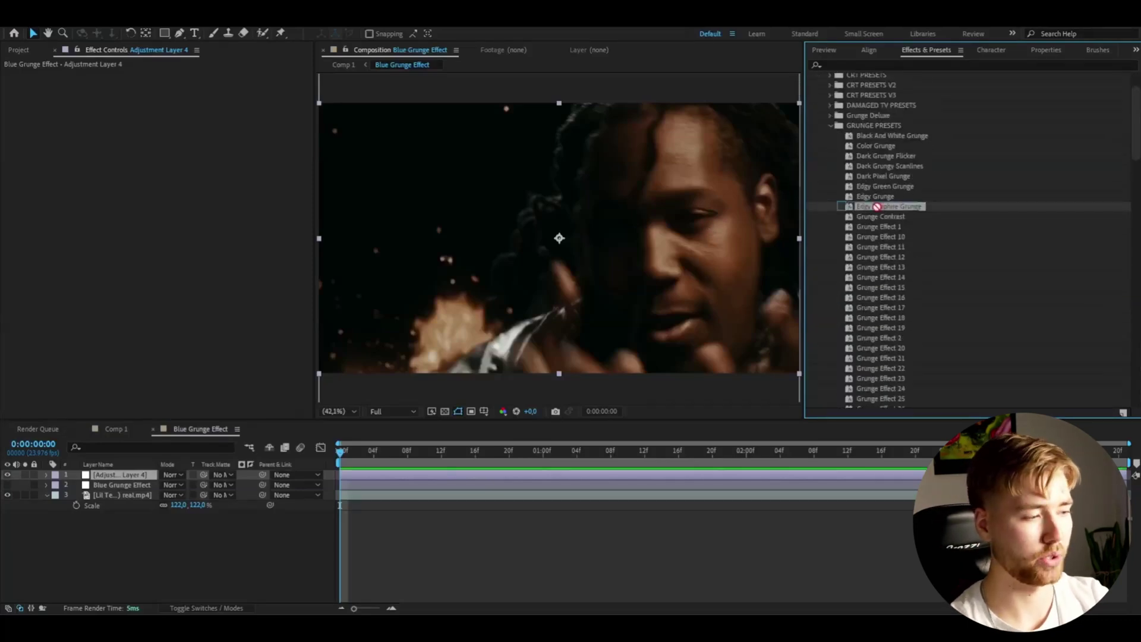
pyautogui.moveTo(877, 206); pyautogui.dragTo(219, 511)
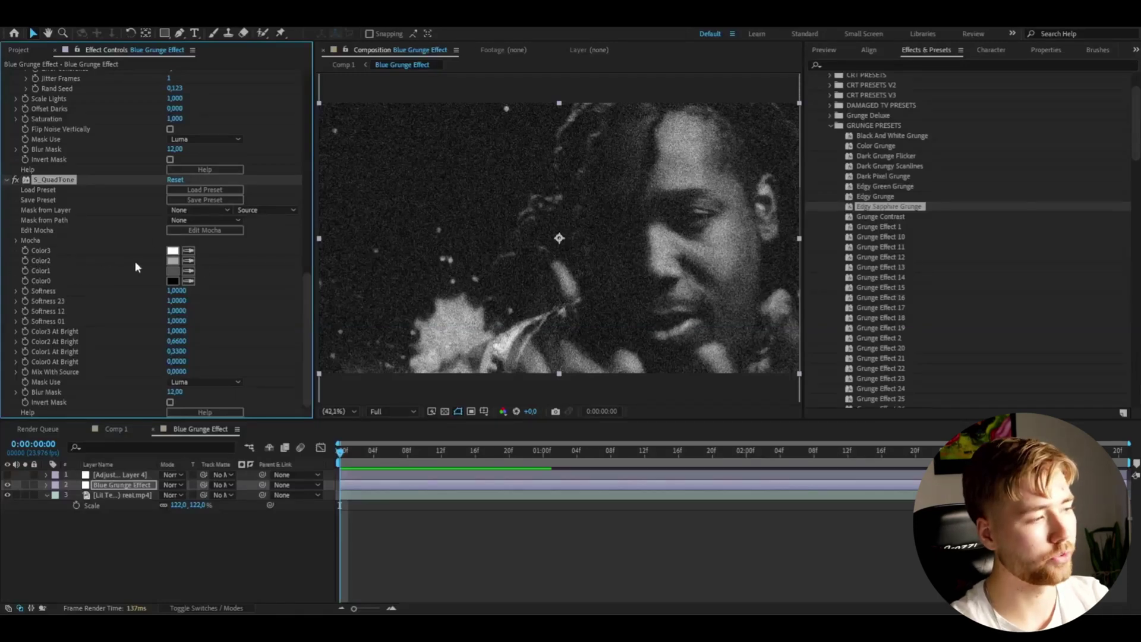
# - Set the QuadTone Color2 to bright blue 00A2FF
pyautogui.click(174, 262)
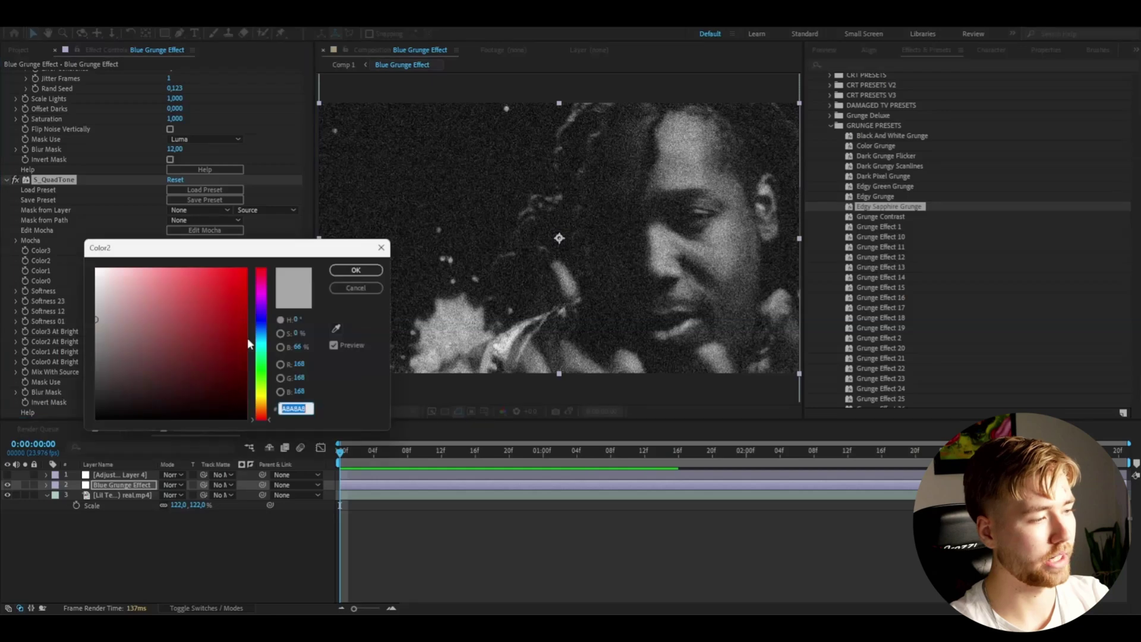
pyautogui.moveTo(261, 344); pyautogui.dragTo(246, 267)
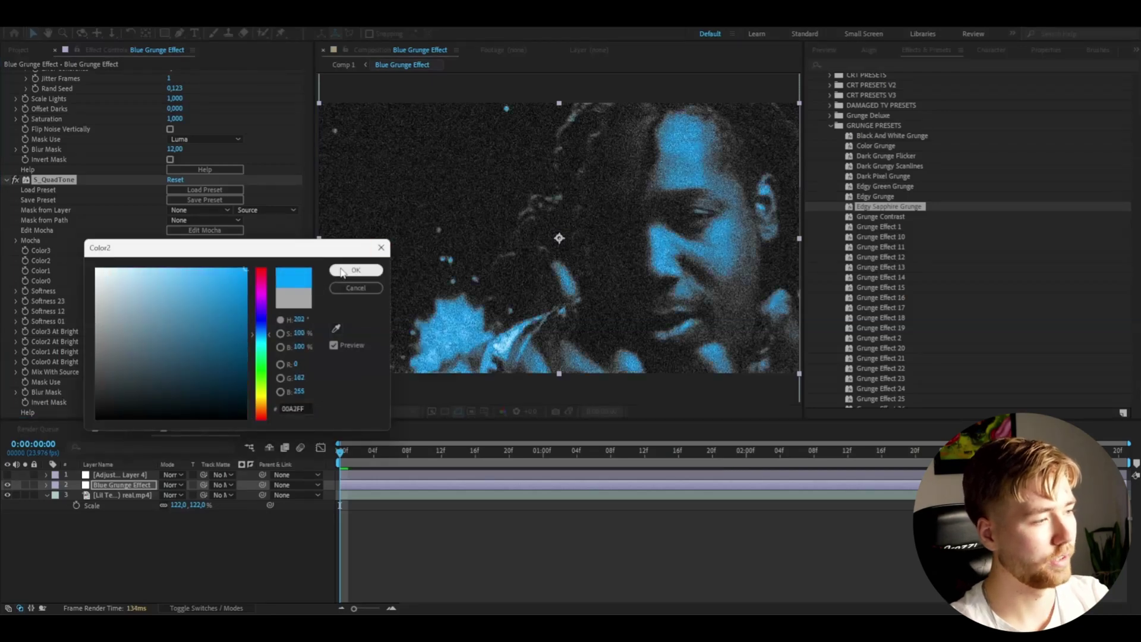
pyautogui.click(354, 269)
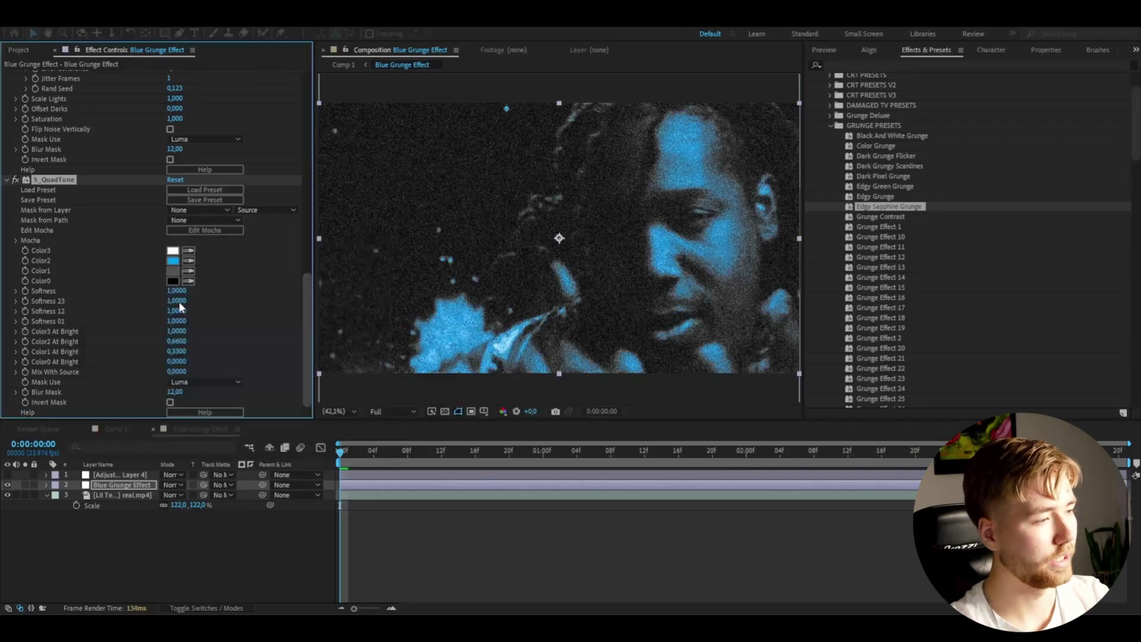
# - Set the QuadTone Color1 to deep blue 000D6D
pyautogui.click(172, 270)
pyautogui.click(260, 326)
pyautogui.moveTo(221, 318)
pyautogui.mouseDown()
pyautogui.moveTo(248, 302)
pyautogui.moveTo(288, 355)
pyautogui.moveTo(299, 333)
pyautogui.moveTo(301, 342)
pyautogui.mouseUp()
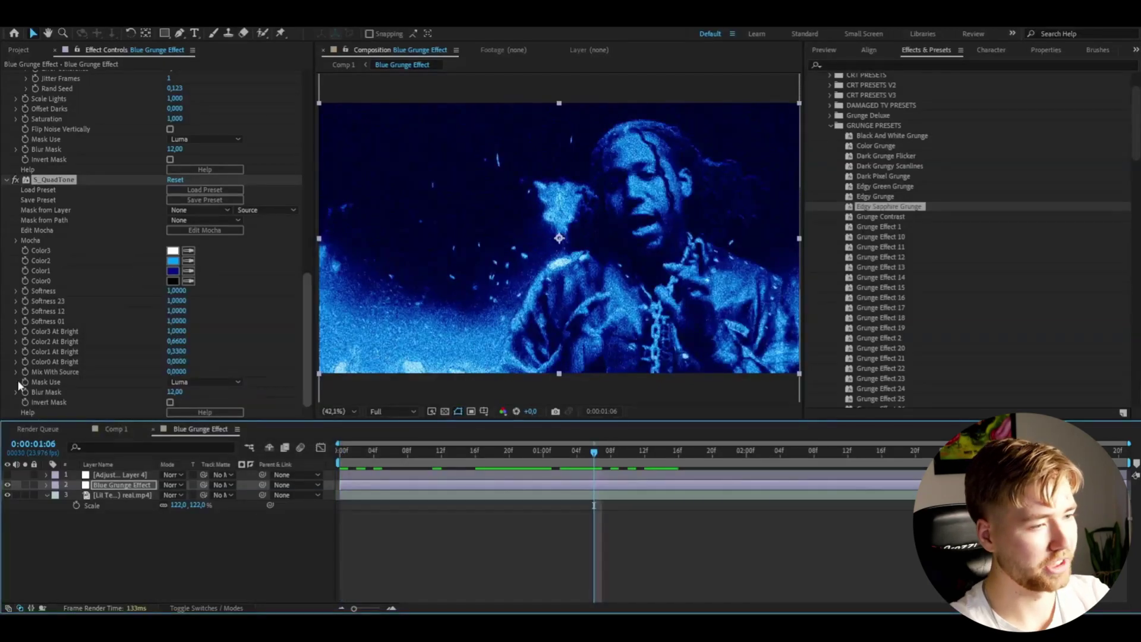
pyautogui.scroll(-4, 612, 238)
pyautogui.scroll(4, 606, 250)
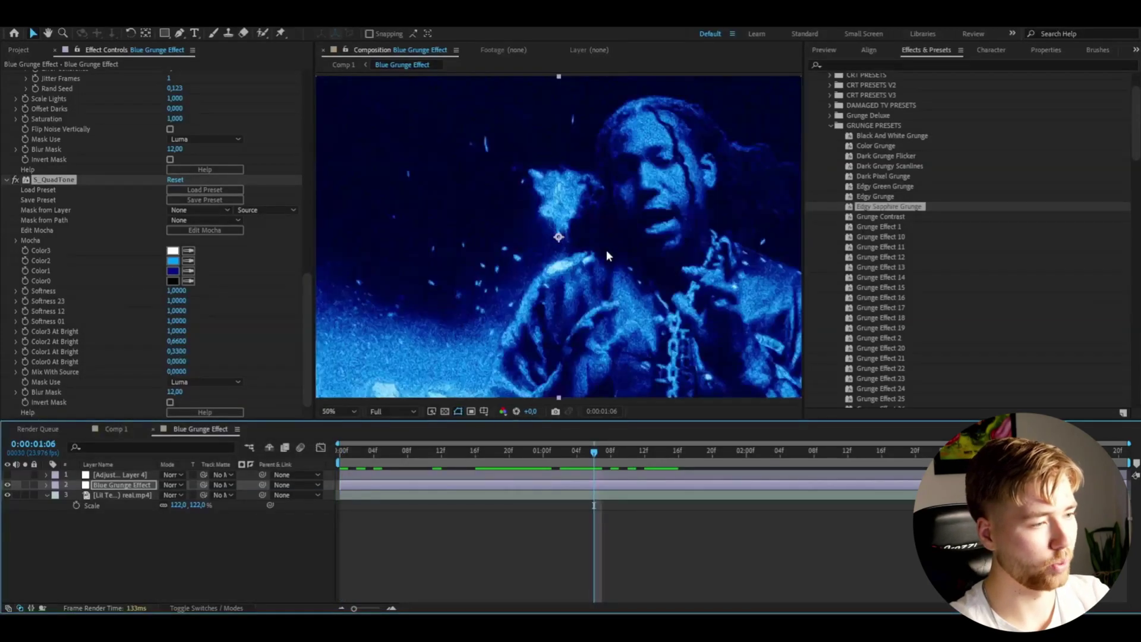
# - Change Color2 to pale blue B3E3FF
pyautogui.click(172, 261)
pyautogui.moveTo(237, 293)
pyautogui.mouseDown()
pyautogui.moveTo(187, 264)
pyautogui.moveTo(70, 242)
pyautogui.moveTo(140, 268)
pyautogui.mouseUp()
pyautogui.click(354, 269)
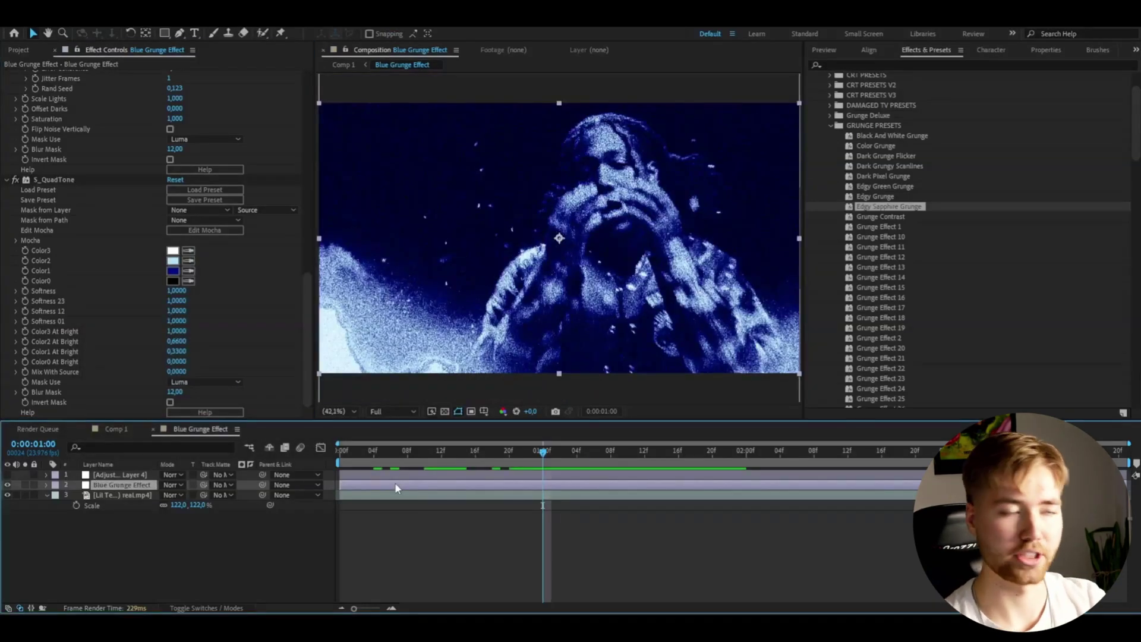
pyautogui.hotkey('ctrl', 'space')
# - Apply Mosaic via quick search and set horizontal and vertical blocks to 400
pyautogui.write('mosaic')
pyautogui.press('Return')
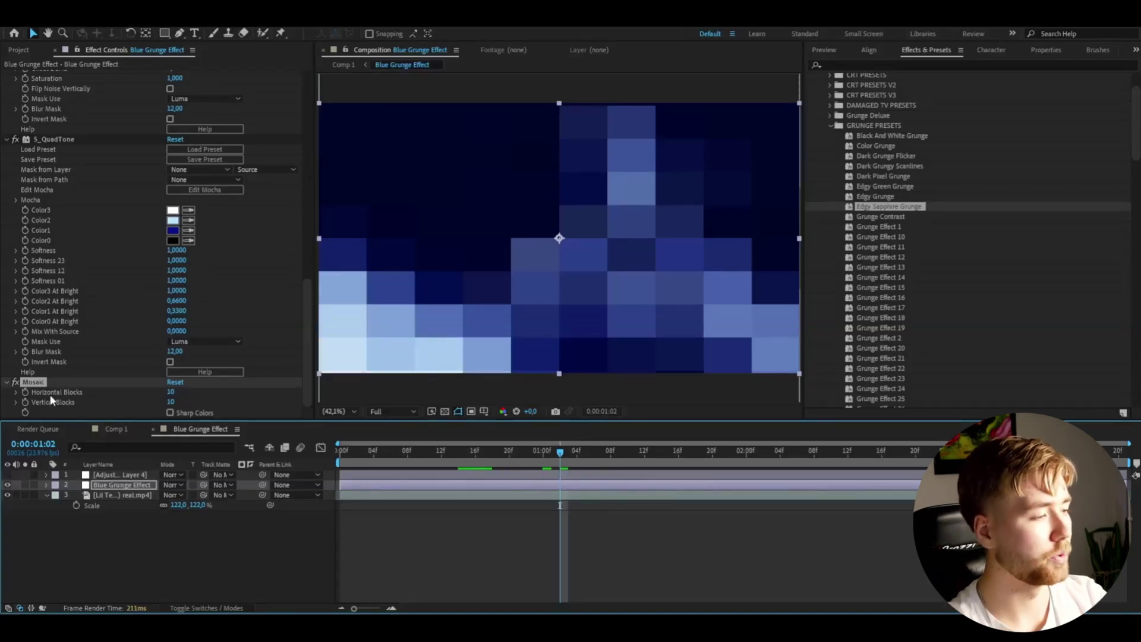
pyautogui.click(174, 392)
pyautogui.write('400')
pyautogui.press('Tab')
pyautogui.write('400')
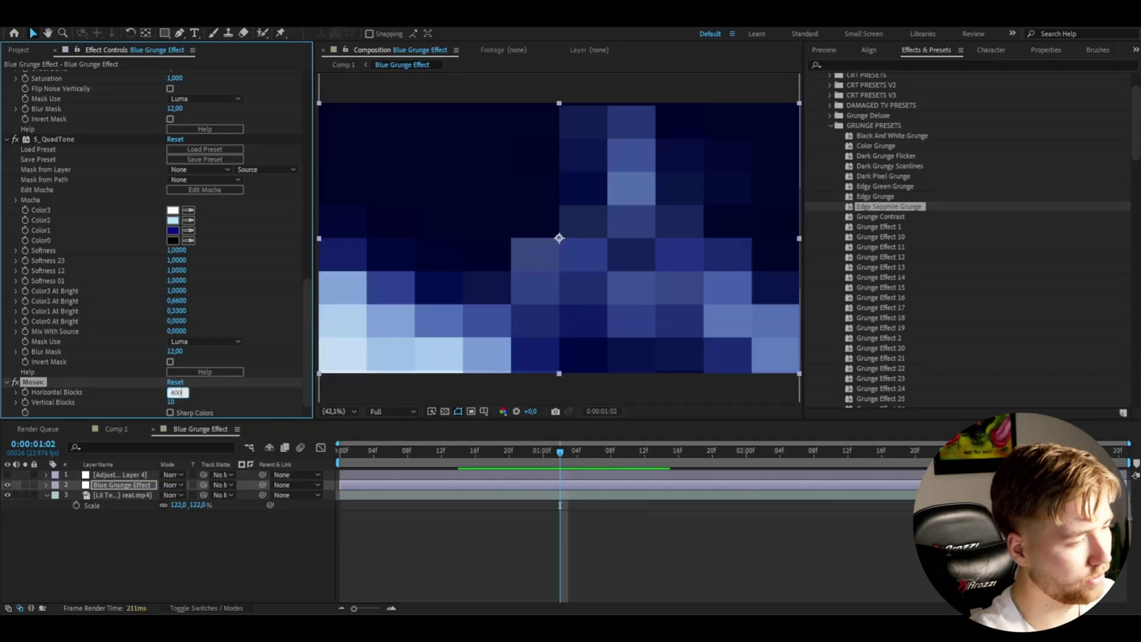
pyautogui.press('Return')
pyautogui.click(389, 451)
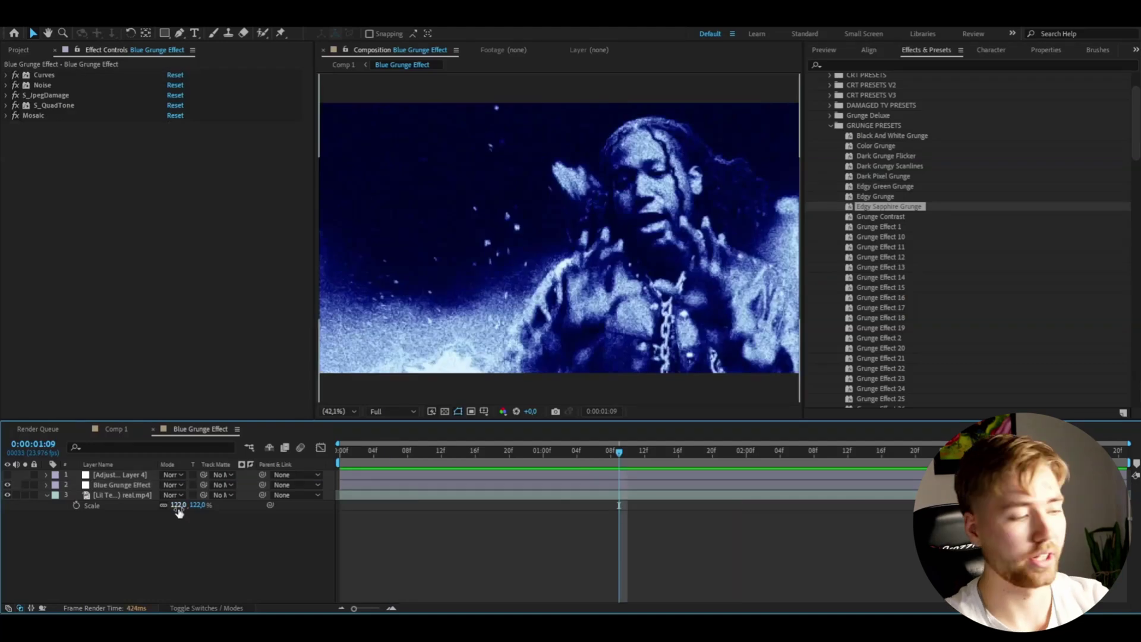
# - Reset the footage scale to 100%, then select Blue Grunge Effect and return to the first frame
pyautogui.click(178, 505)
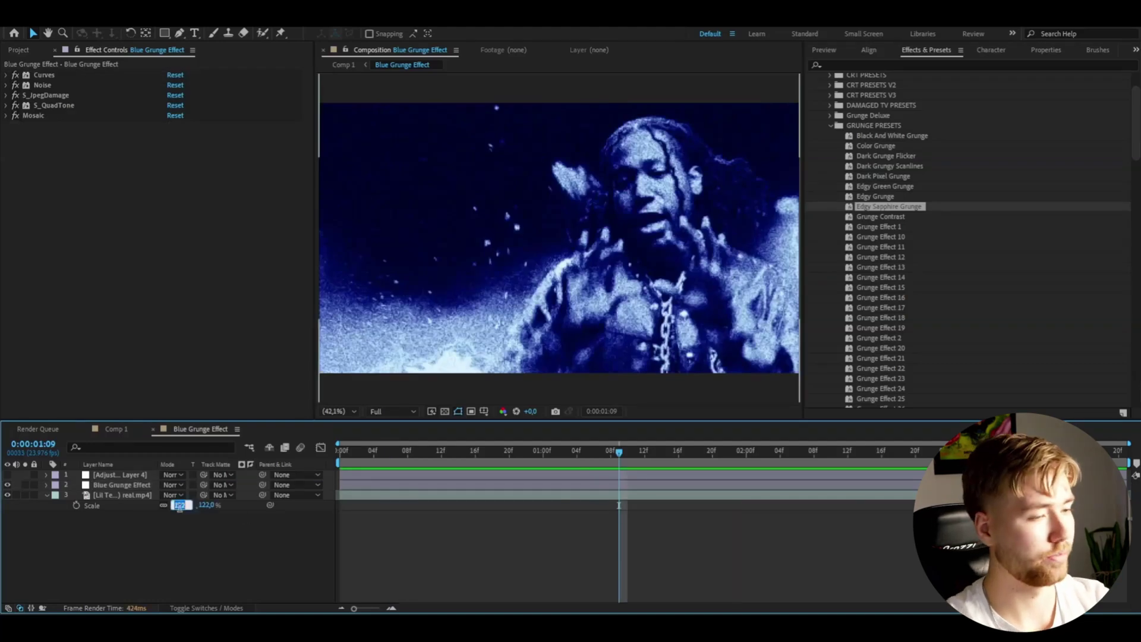
pyautogui.write('100')
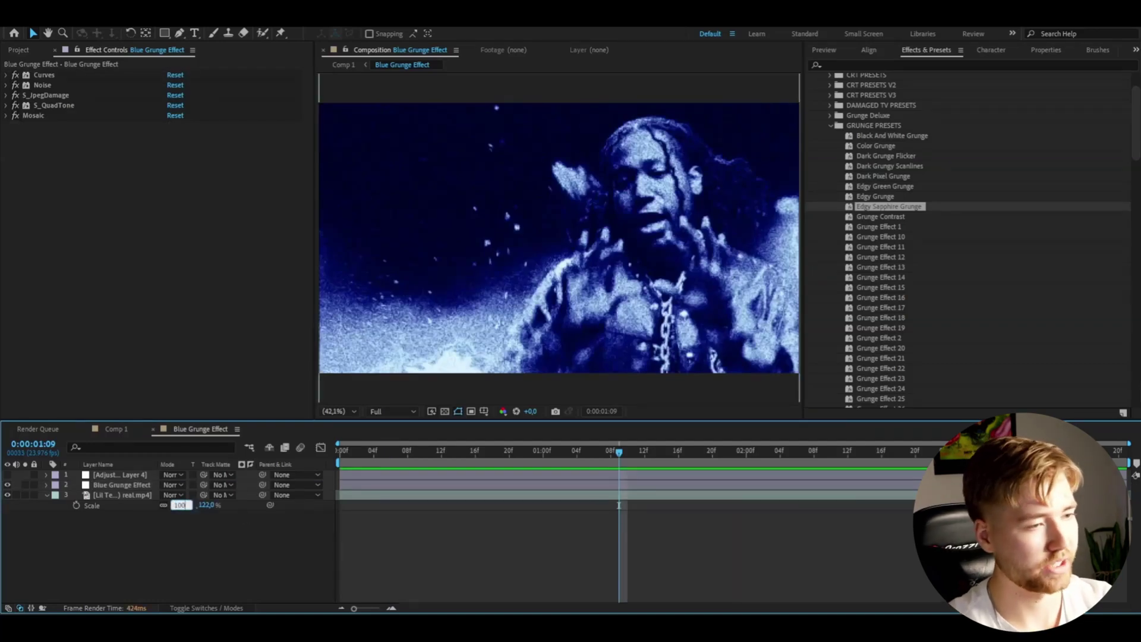
pyautogui.press('Return')
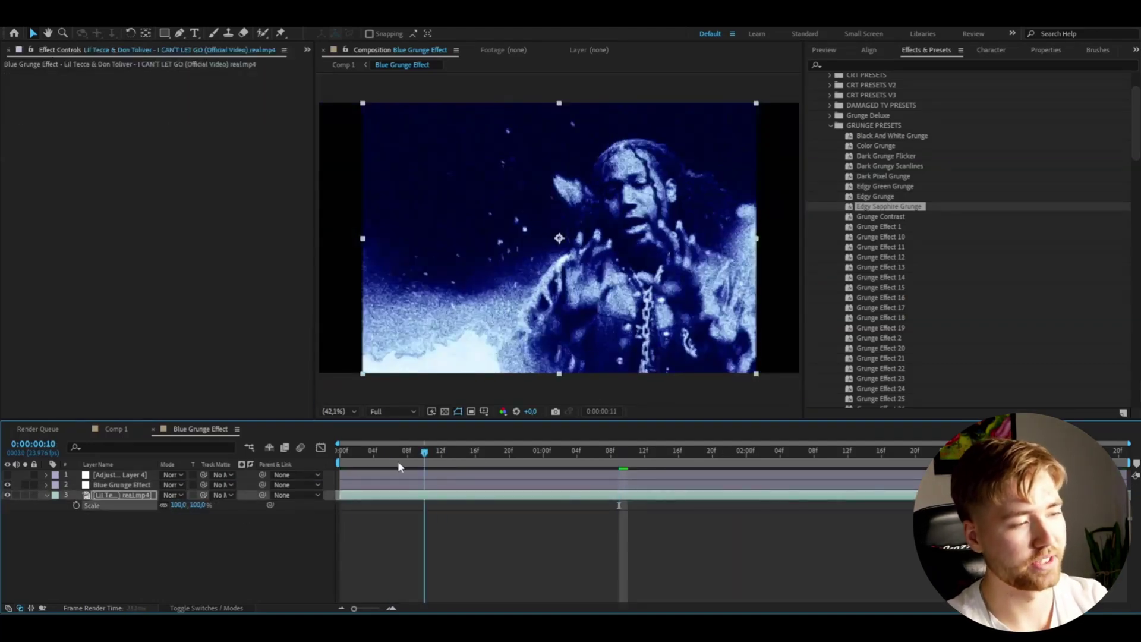
pyautogui.click(399, 461)
pyautogui.rightClick(172, 547)
pyautogui.click(111, 486)
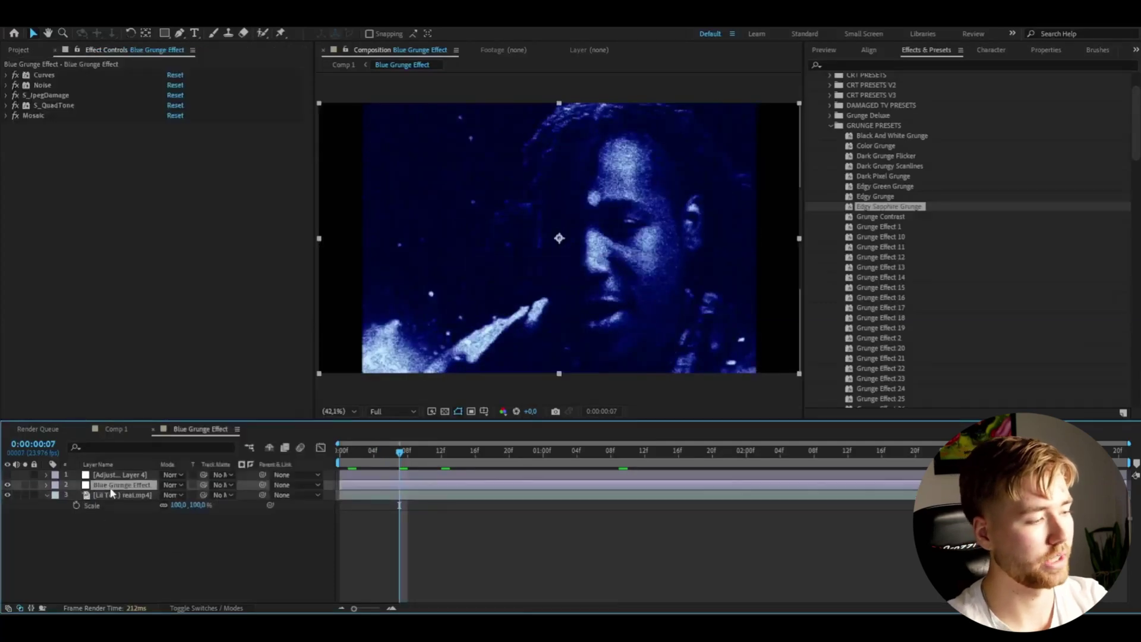
pyautogui.press('Home')
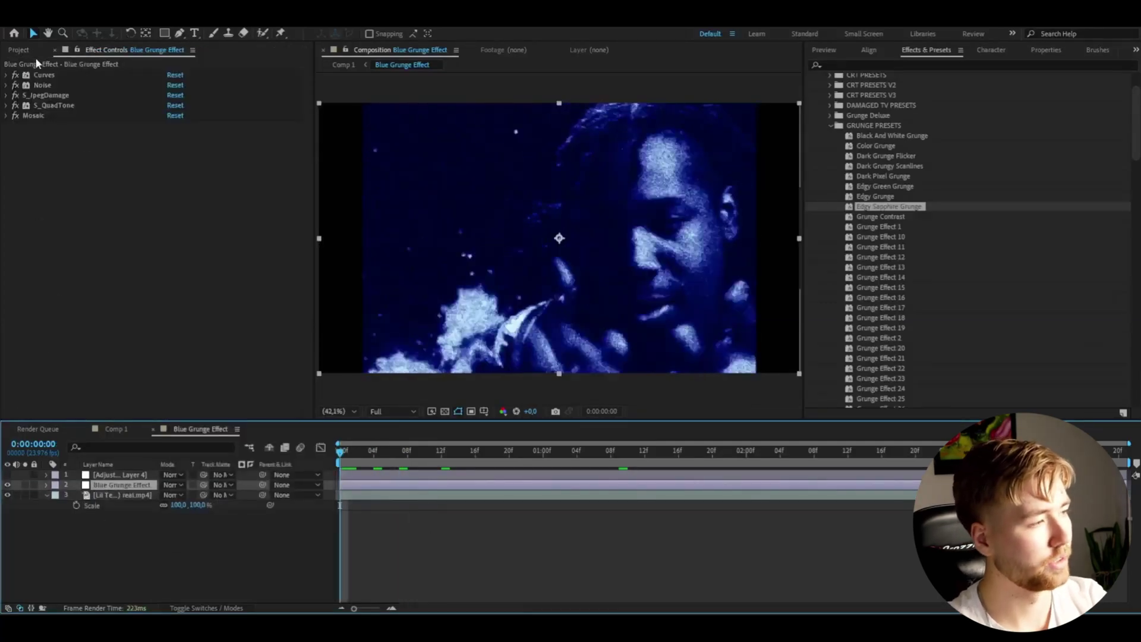
# - Select all five grunge effects and start saving them as an animation preset
pyautogui.click(31, 117)
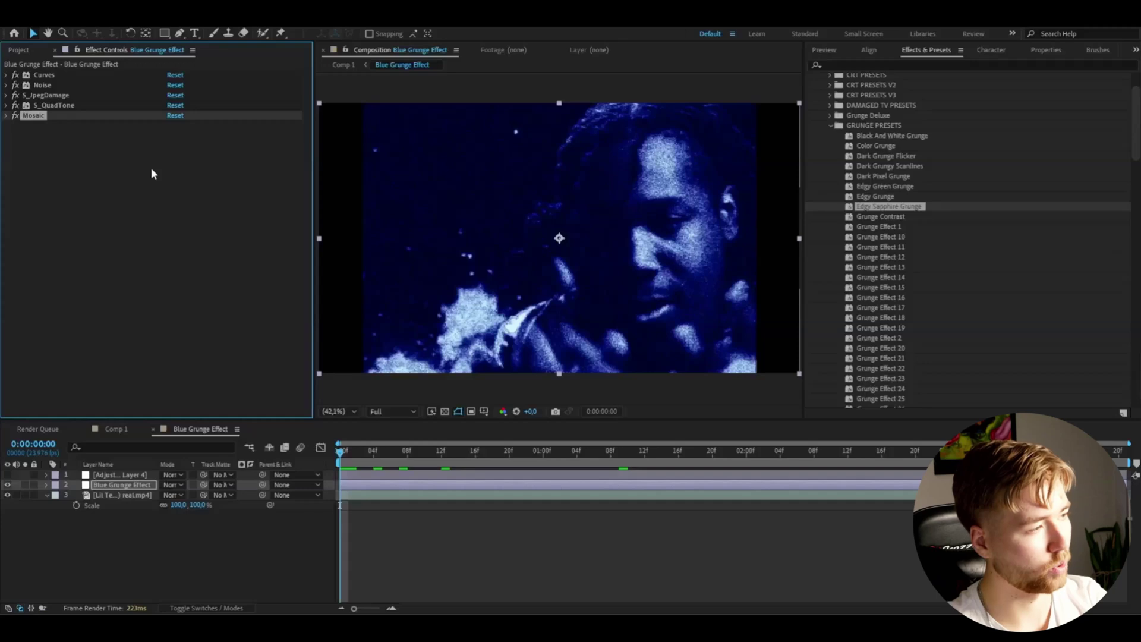
pyautogui.hotkey('ctrl', 'a')
pyautogui.click(152, 17)
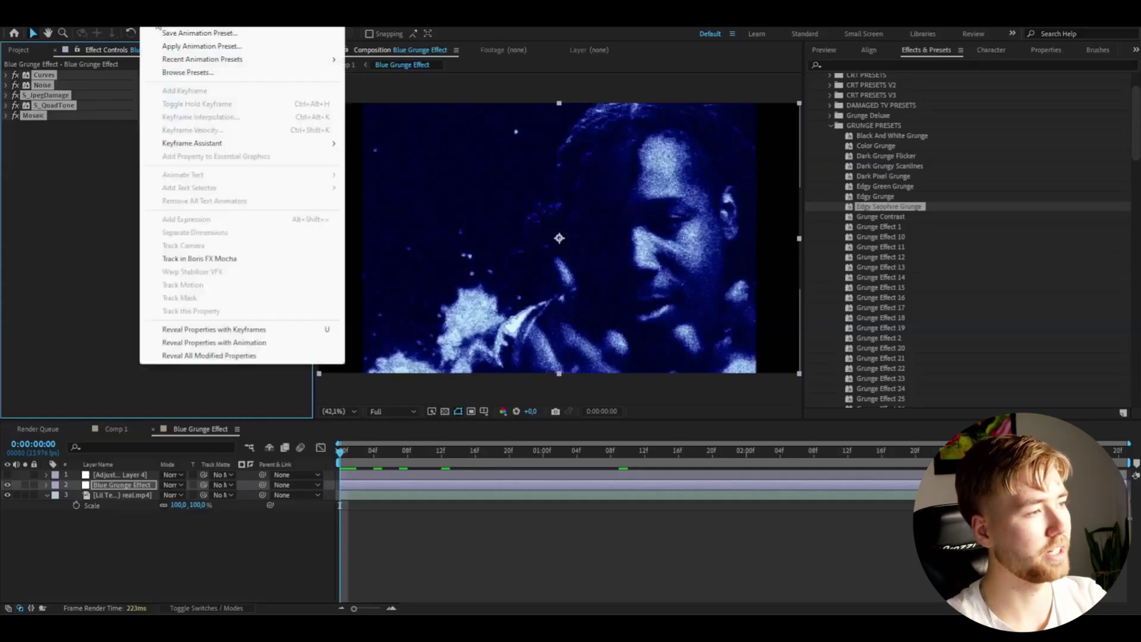
pyautogui.click(173, 34)
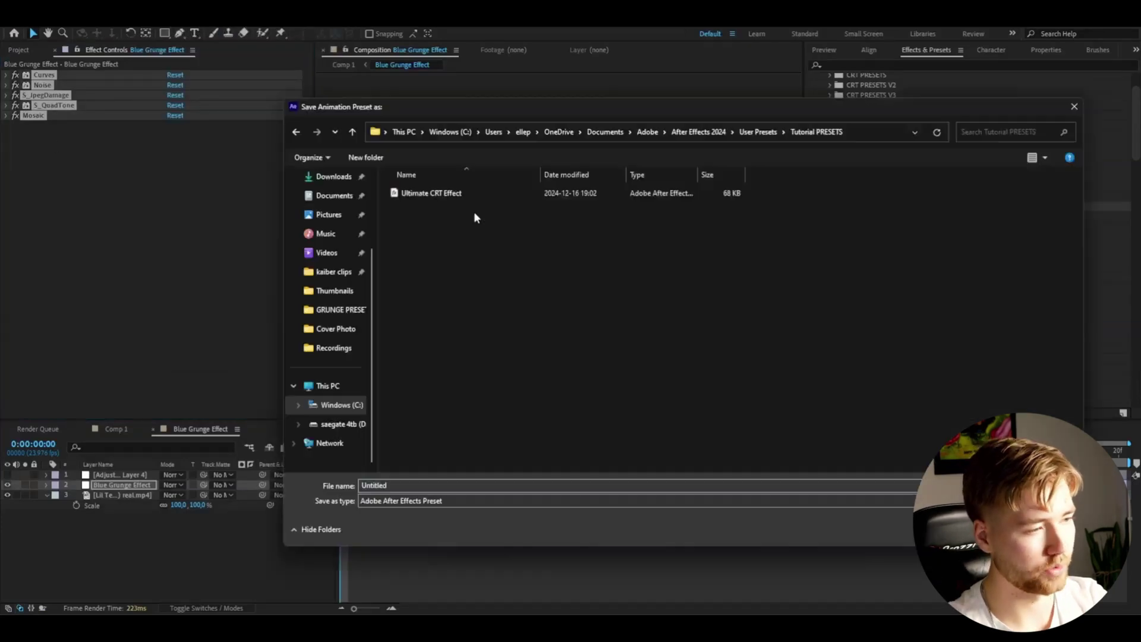
# - Replace the default Untitled name with 'Blue Grunge Effect' as the preset file name
pyautogui.click(449, 484)
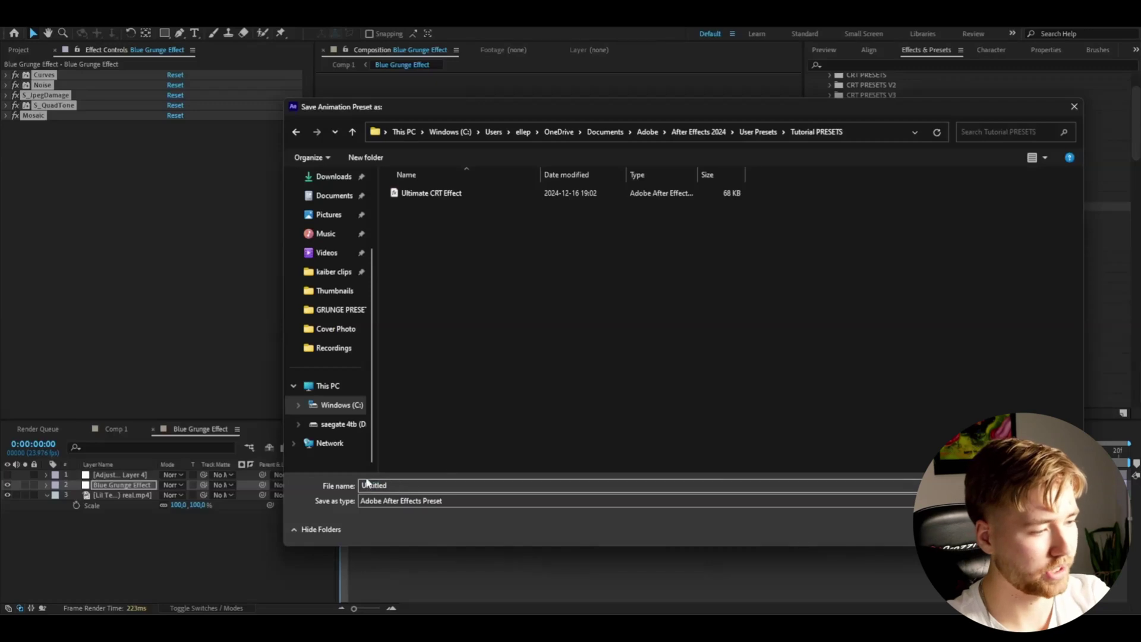
pyautogui.doubleClick(370, 485)
pyautogui.write('Blu')
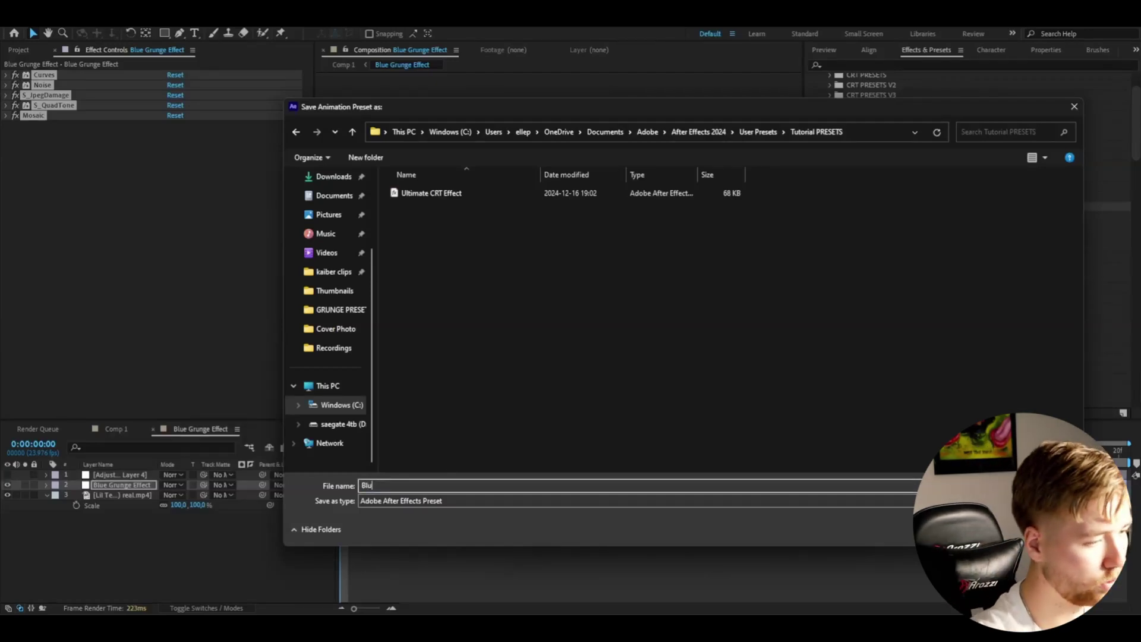
pyautogui.write('e Grunge Effec')
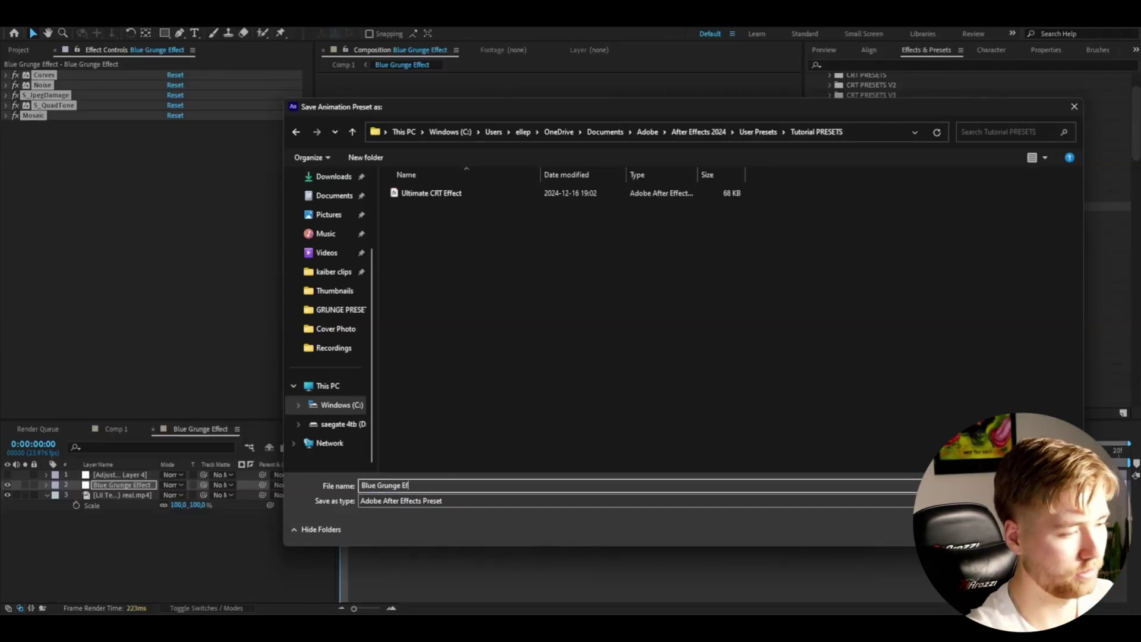